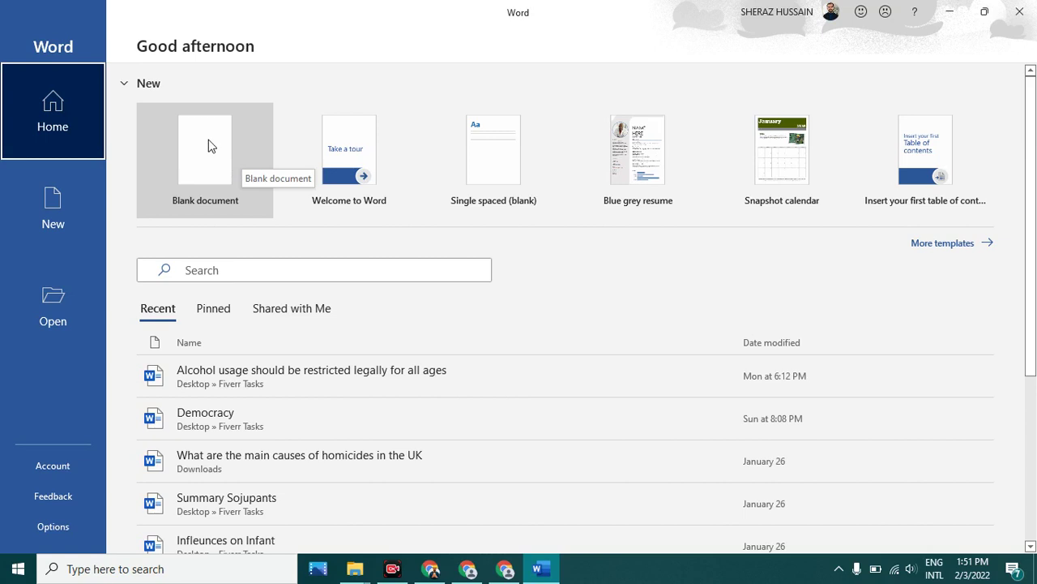
# Create a new blank document and view the OneDrive locations offered for AutoSave without choosing one
pyautogui.click(197, 160)
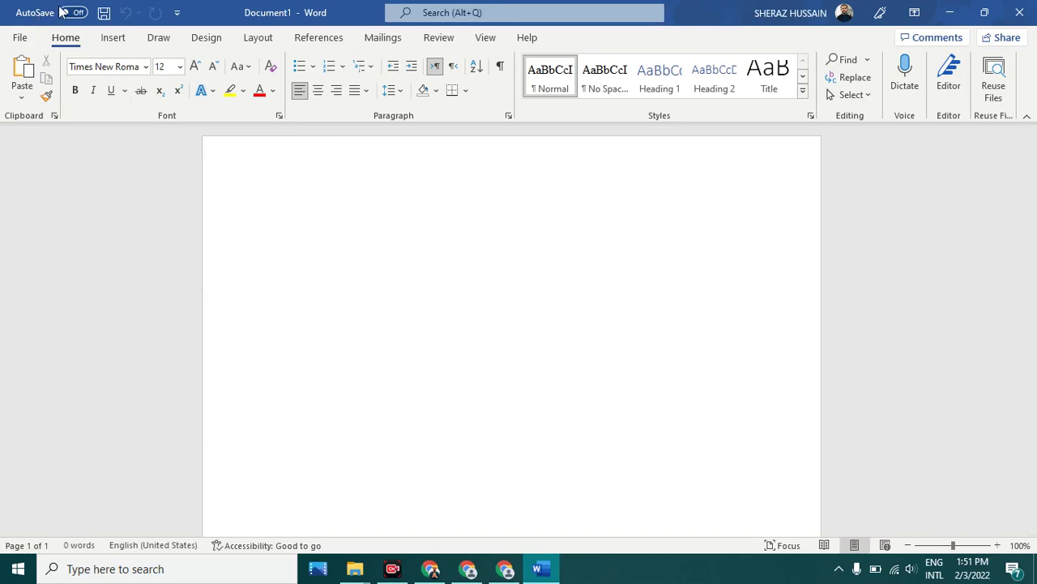
pyautogui.click(67, 13)
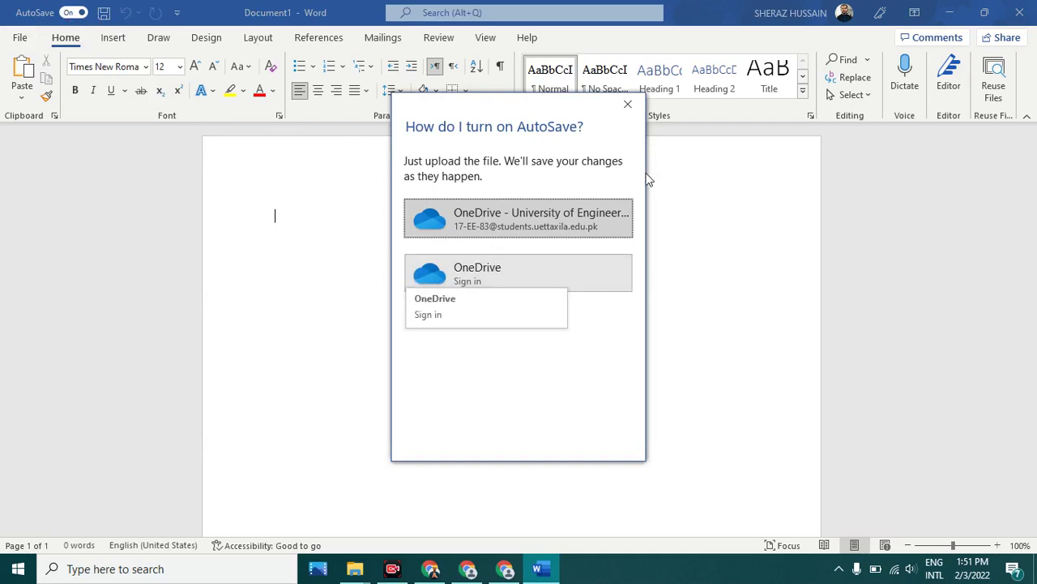
pyautogui.click(629, 106)
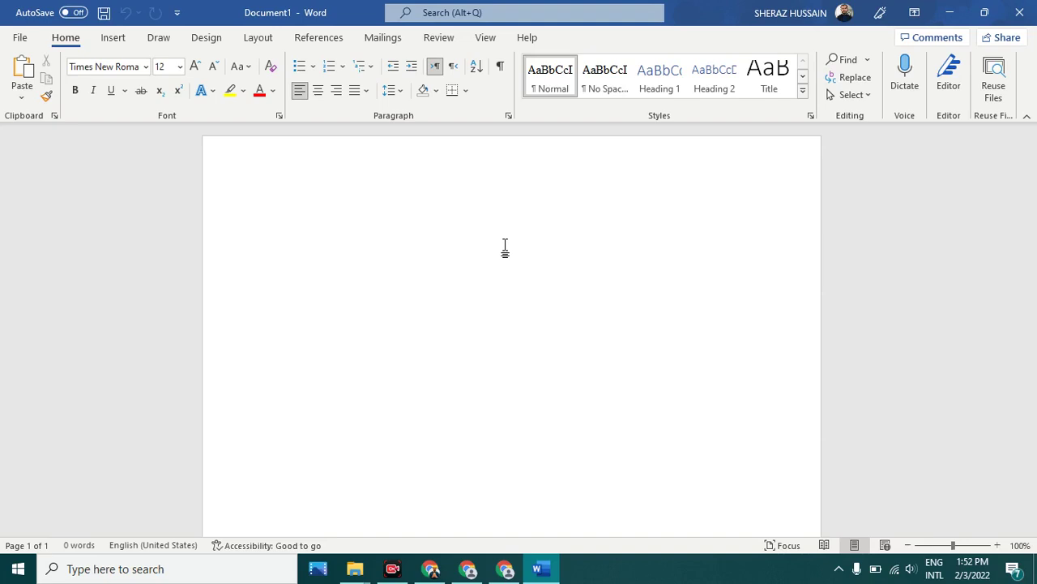
# Enter the sample text "Dgjkdhfkshgk" in the document body and change its case to UPPERCASE
pyautogui.write('Dgjkdhfkshgk')
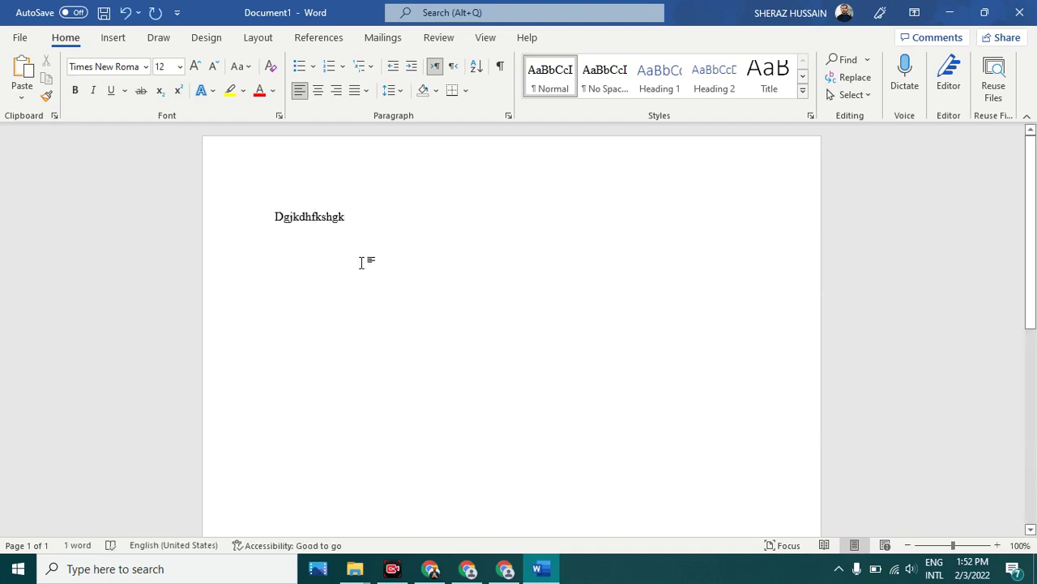
pyautogui.hotkey('ctrl', 'a')
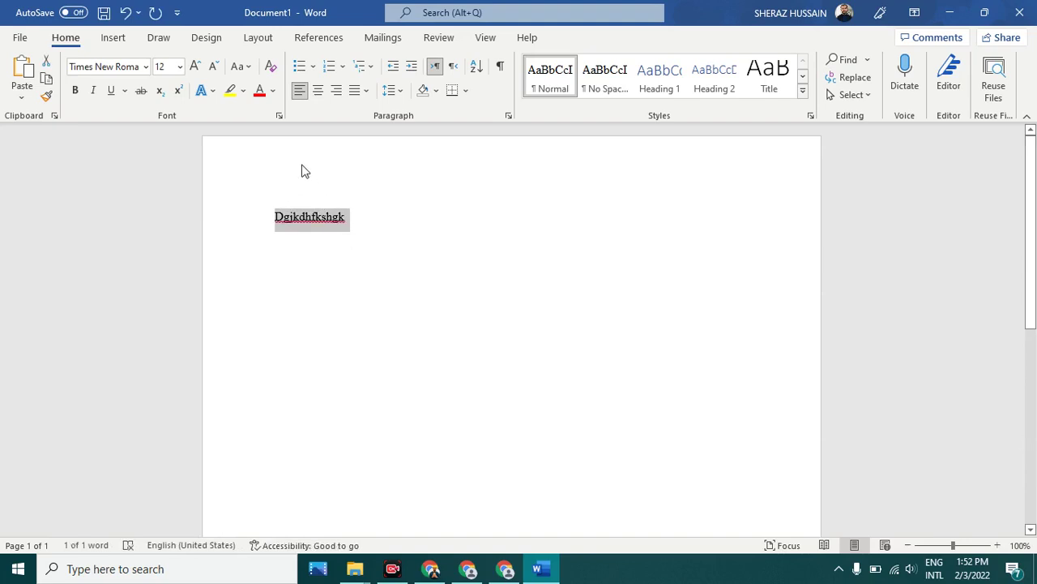
pyautogui.click(242, 67)
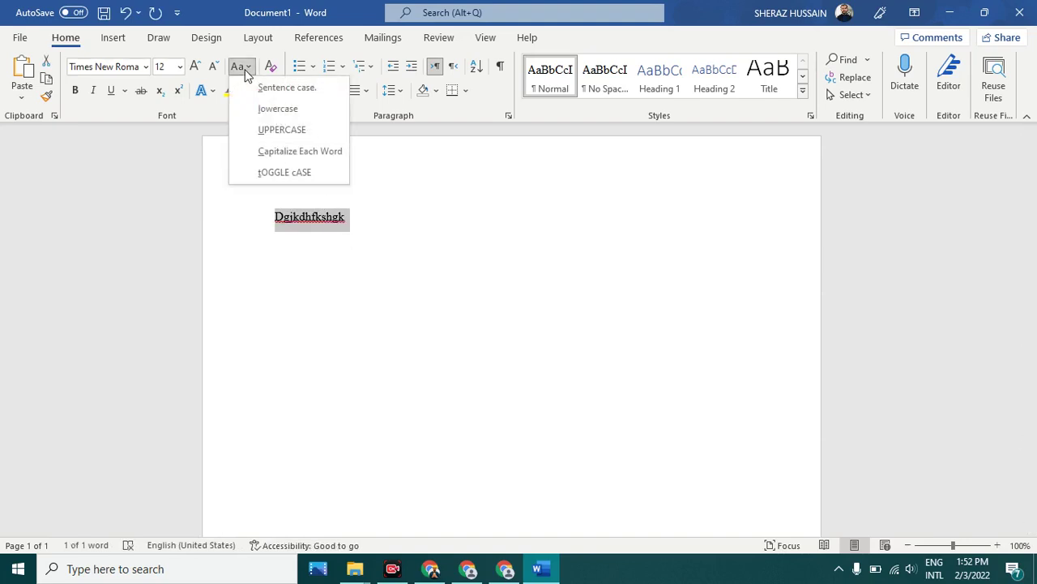
pyautogui.click(295, 130)
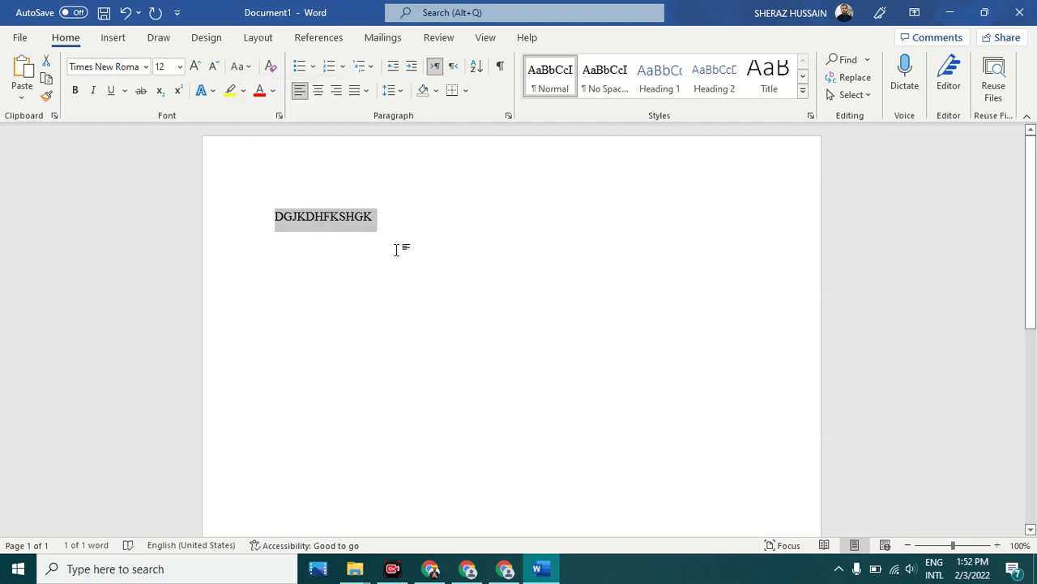
pyautogui.click(397, 250)
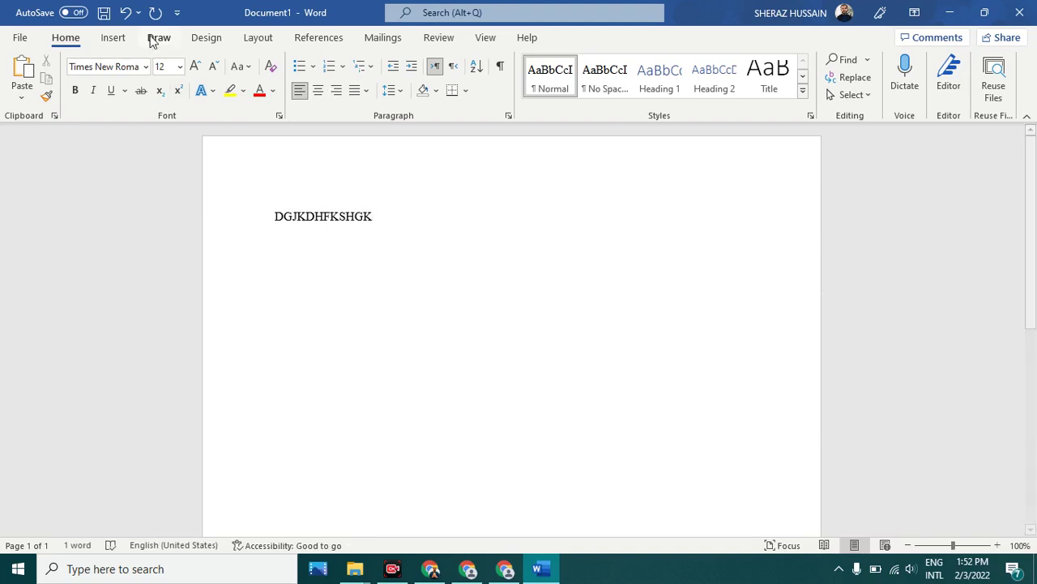
# Insert the built-in Blank (Three Columns) header into the document
pyautogui.click(113, 38)
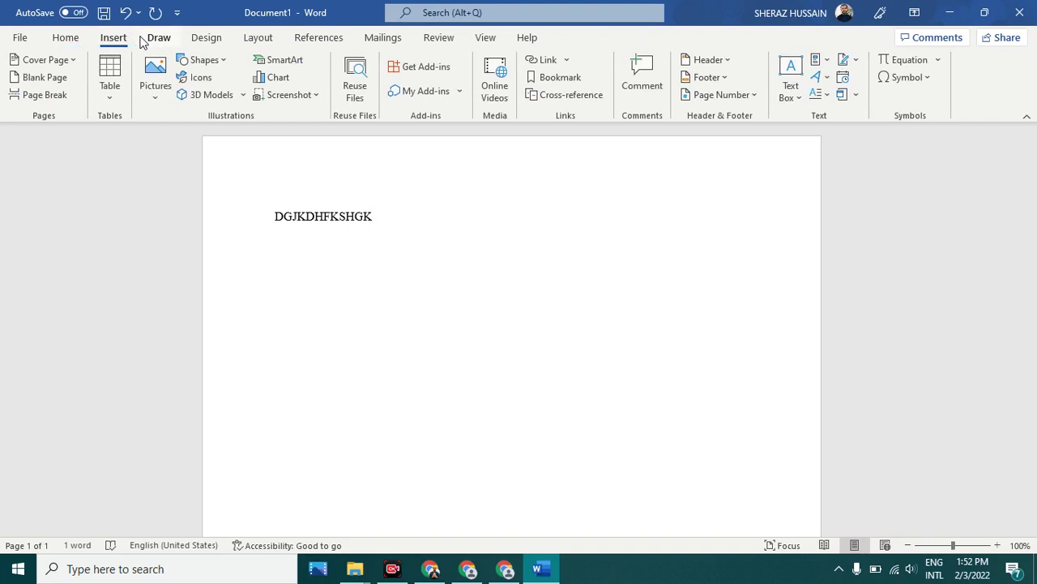
pyautogui.click(701, 58)
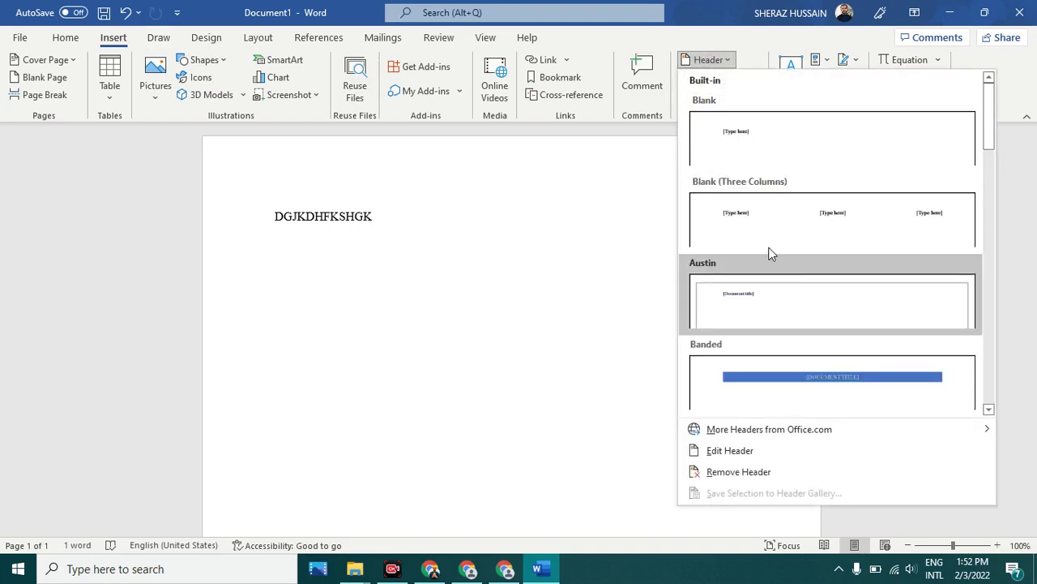
pyautogui.click(751, 207)
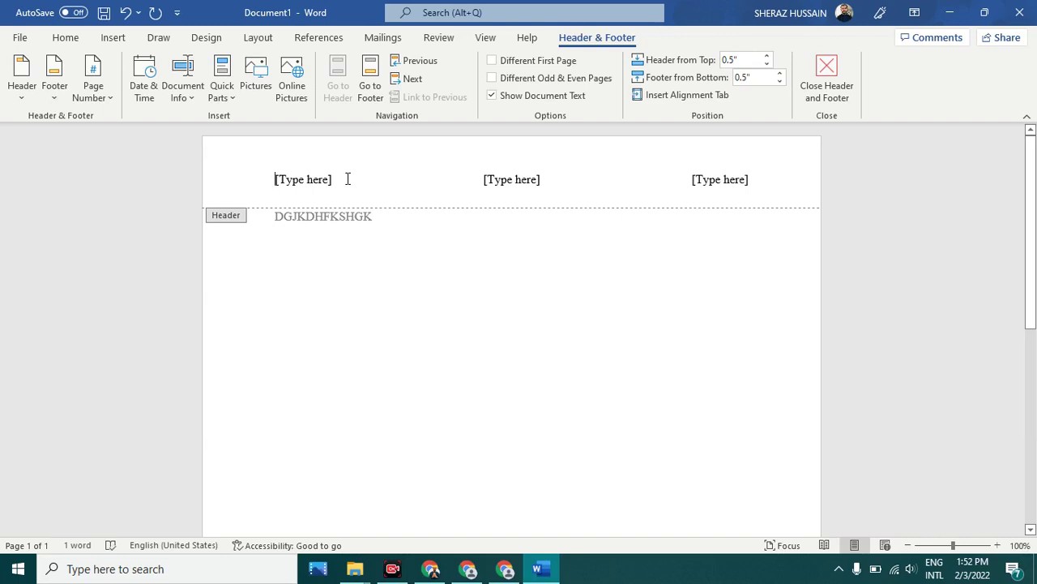
# Fill the header's three columns with "Date", "NAme" and "Class", removing the leftover placeholder beside "Date"
pyautogui.write('Date')
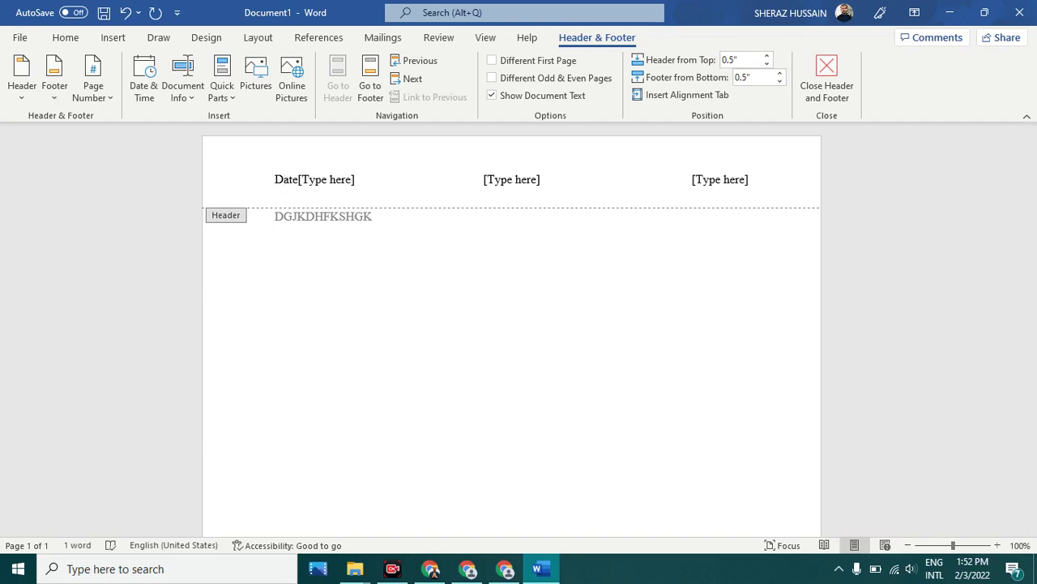
pyautogui.click(540, 180)
pyautogui.write('NAme')
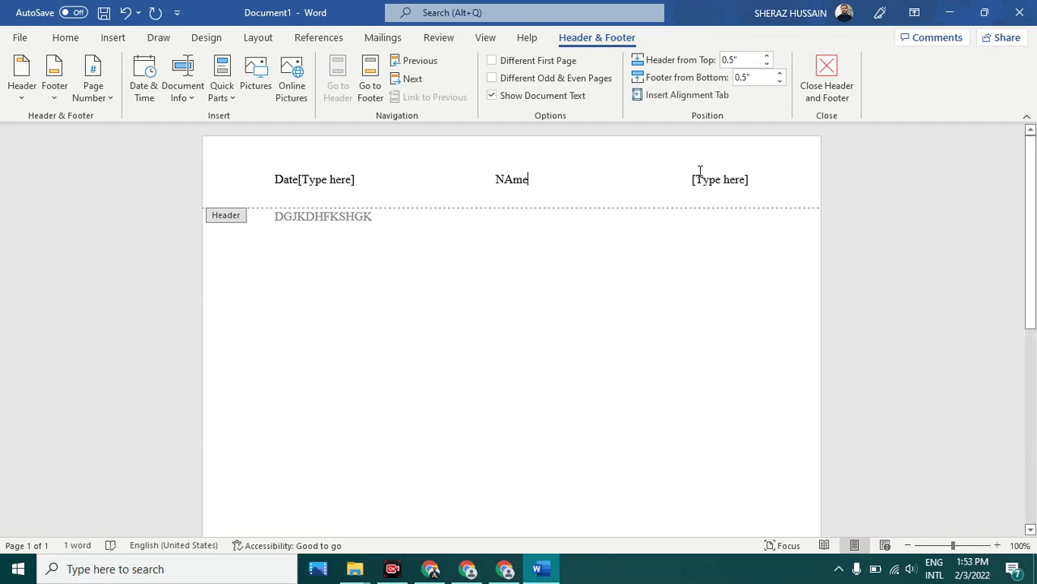
pyautogui.click(710, 180)
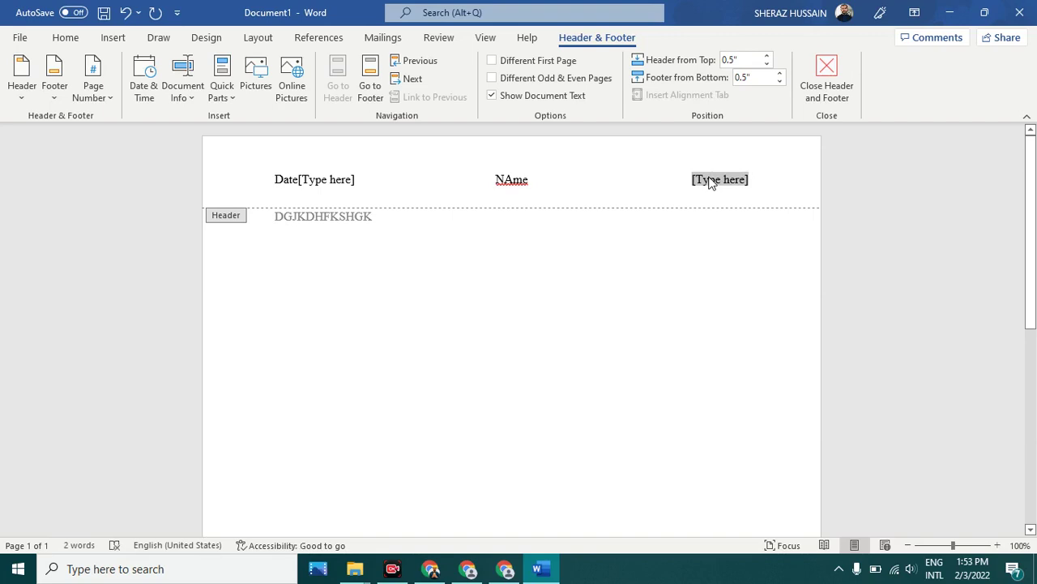
pyautogui.write('Class')
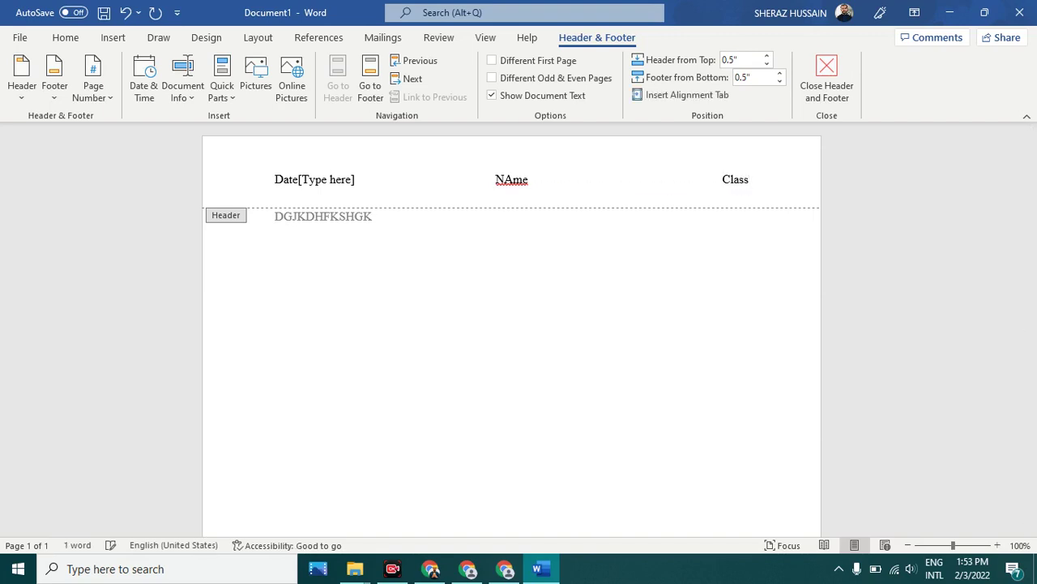
pyautogui.click(344, 183)
pyautogui.press('BackSpace')
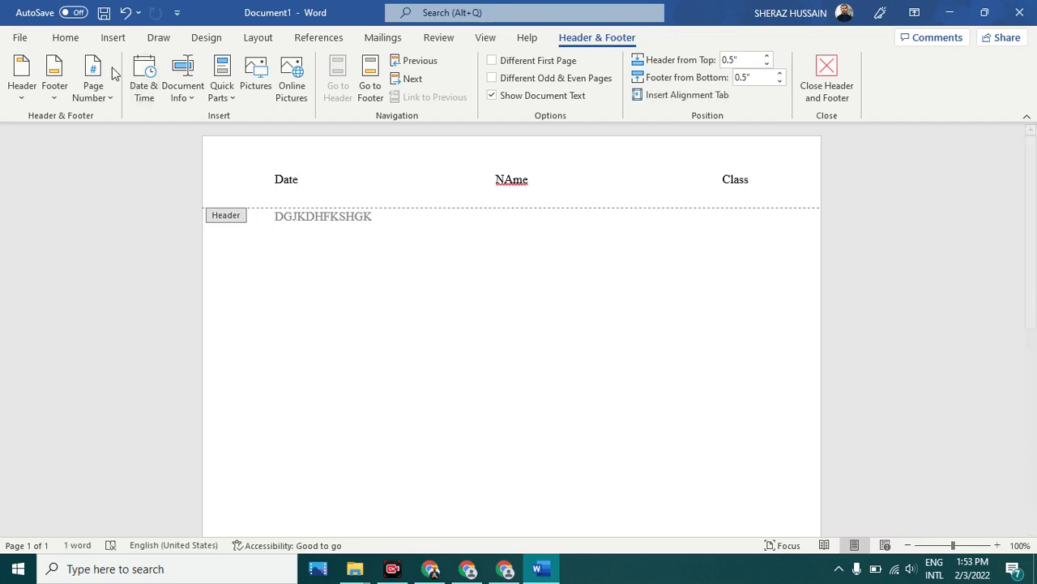
# Add a Plain Number 3 page number at the bottom of the page with an empty line below it, and return to the body text
pyautogui.click(90, 95)
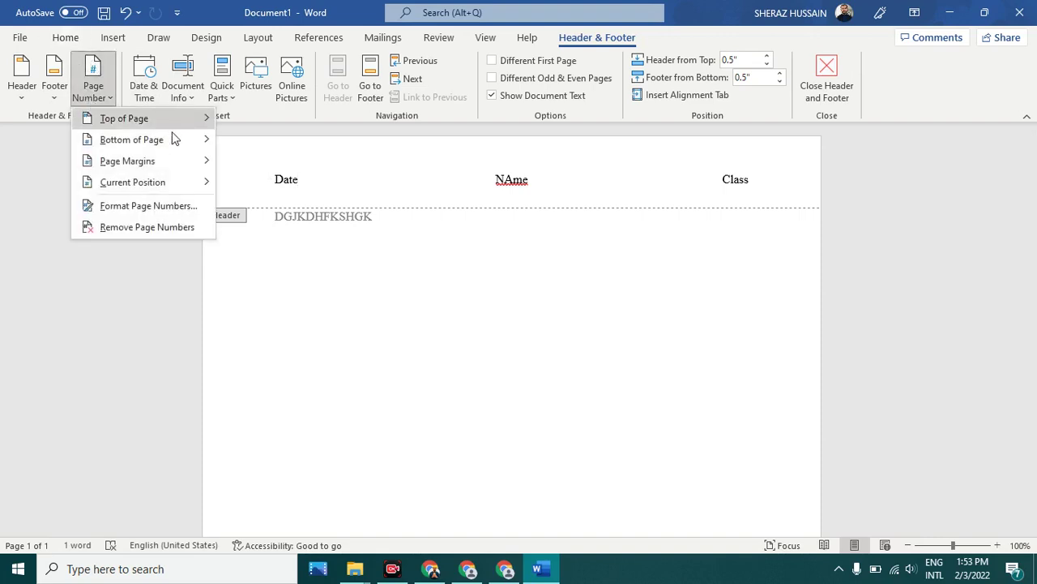
pyautogui.moveTo(171, 124)
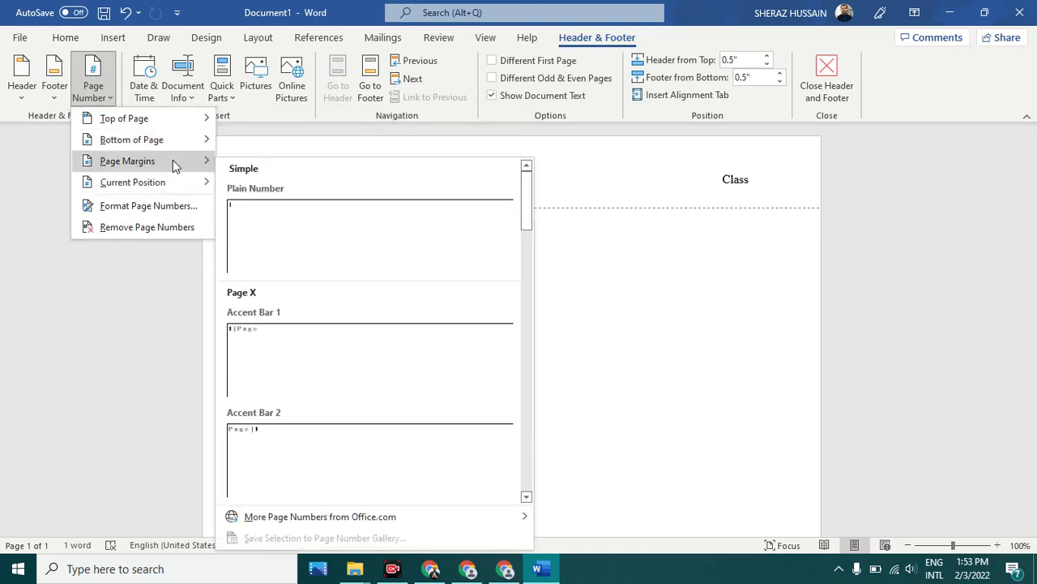
pyautogui.moveTo(173, 158)
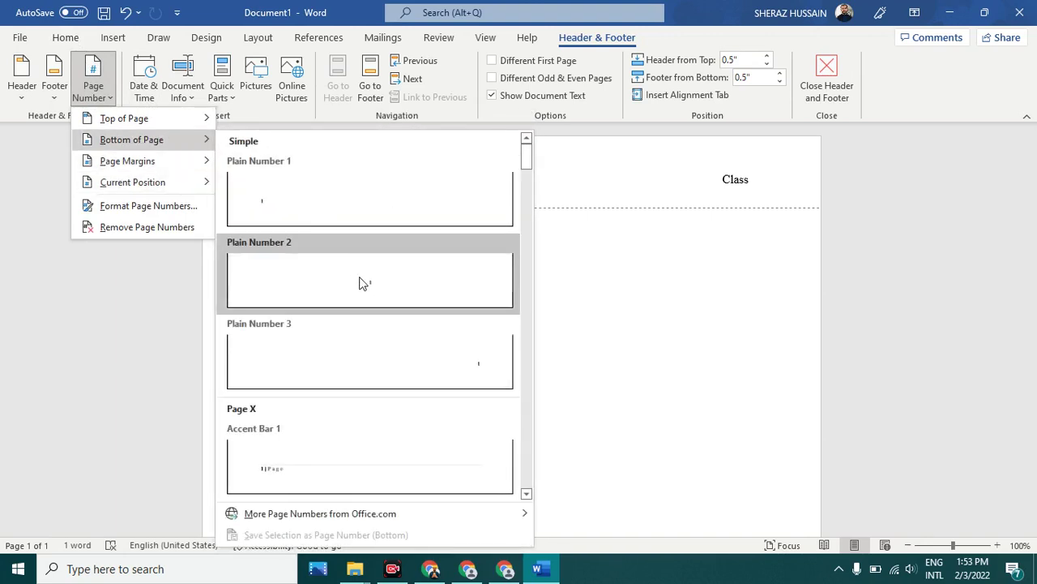
pyautogui.click(367, 329)
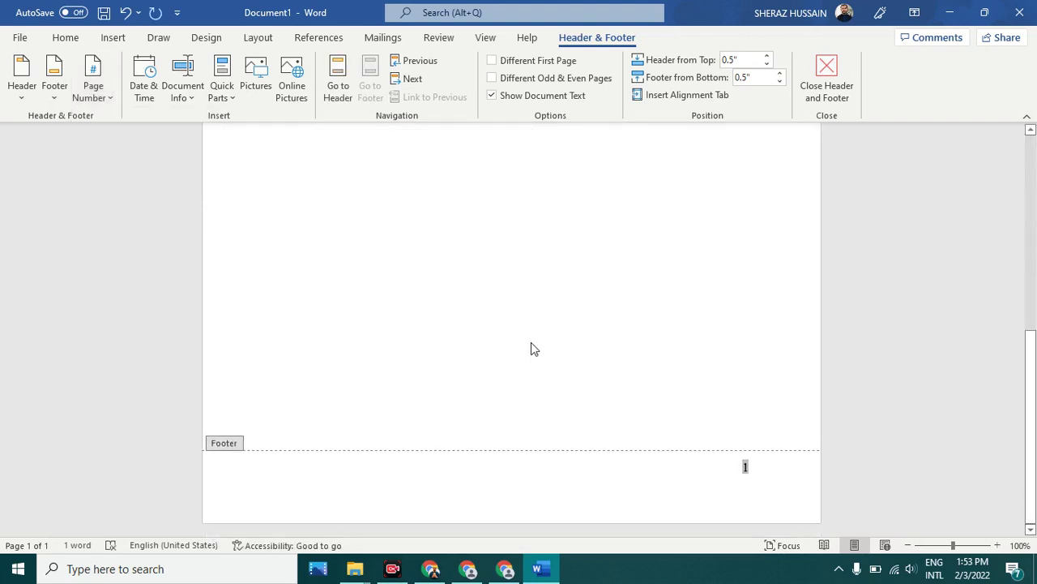
pyautogui.click(761, 470)
pyautogui.press('Return')
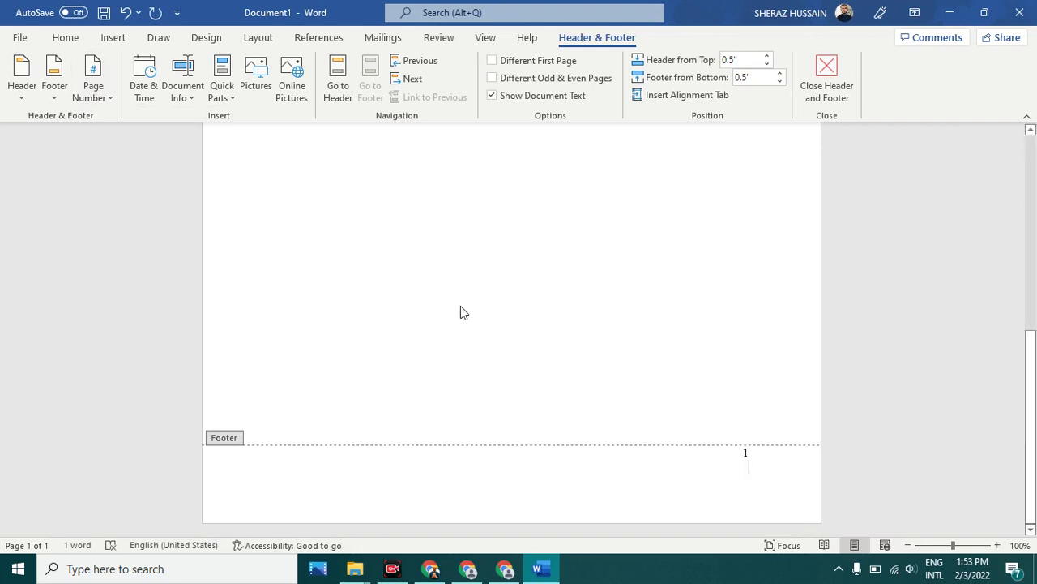
pyautogui.scroll(8, 460, 305)
pyautogui.doubleClick(409, 296)
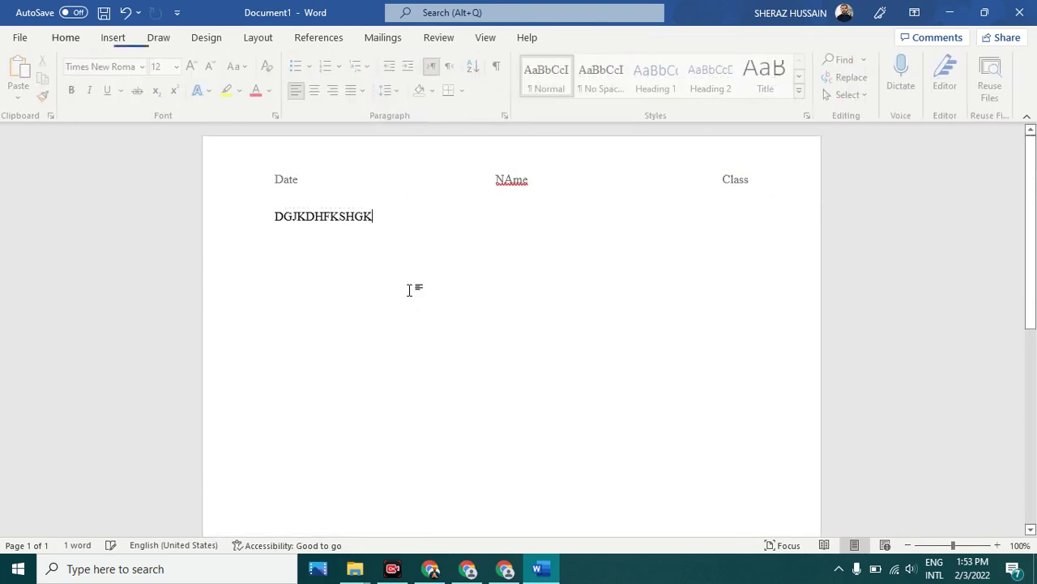
# Add empty paragraphs after the body text until the document runs onto a second page
pyautogui.press('Return')
pyautogui.press('Return')
pyautogui.press('Return')
pyautogui.press('Return')
pyautogui.press('Return')
pyautogui.press('Return')
pyautogui.press('Return')
pyautogui.press('Return')
pyautogui.press('Return')
pyautogui.press('Return')
pyautogui.scroll(-8, 411, 291)
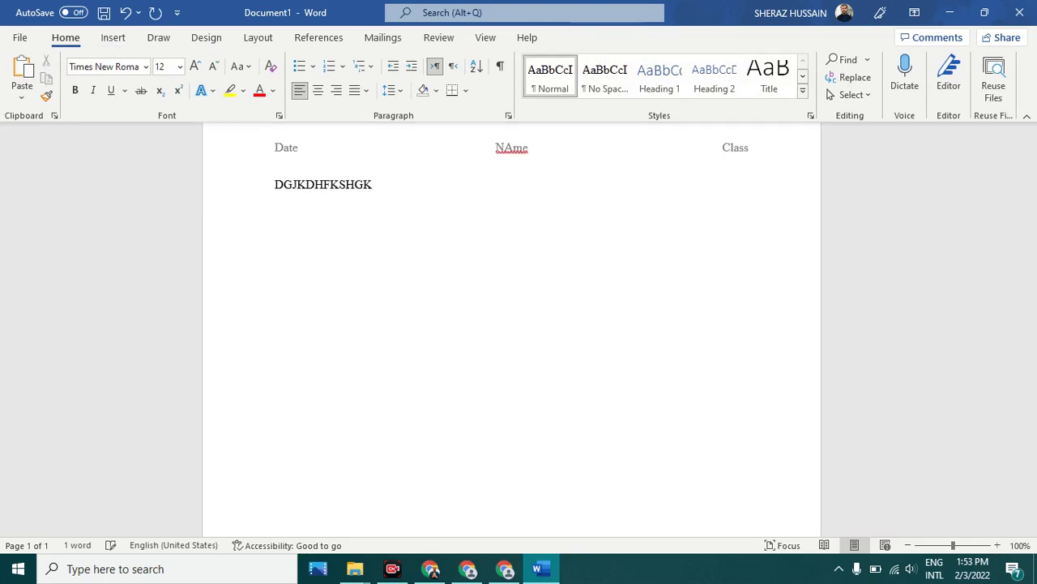
pyautogui.scroll(-9, 411, 290)
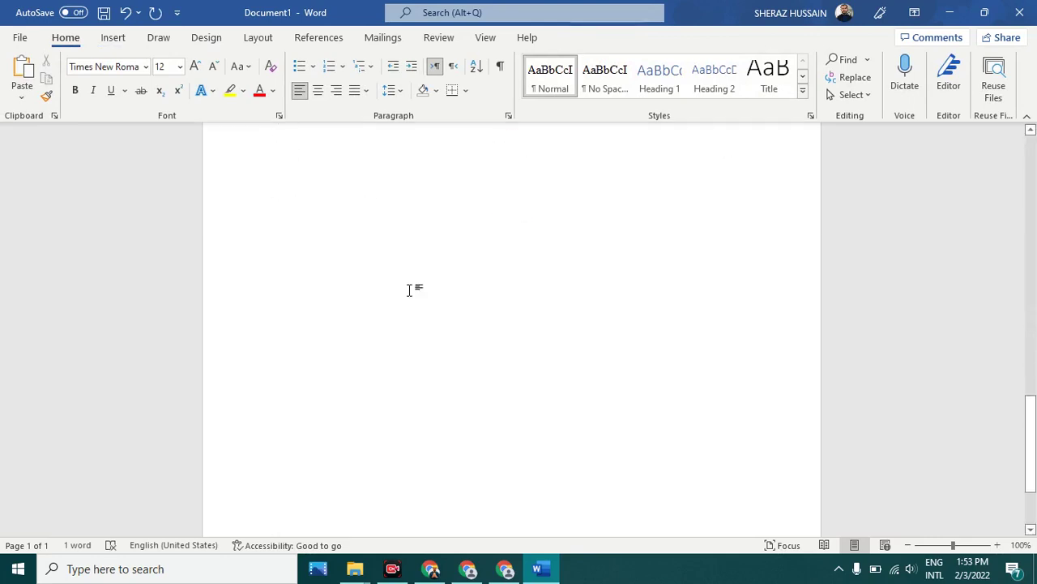
pyautogui.scroll(9, 587, 363)
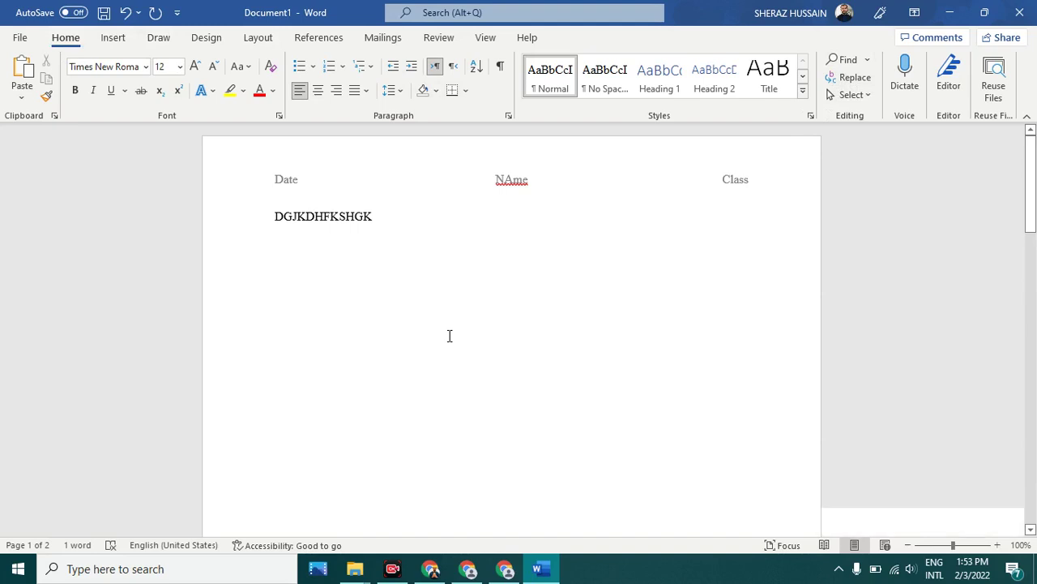
# Search the document for the letter "F", then clear the search and close it
pyautogui.hotkey('ctrl', 'f')
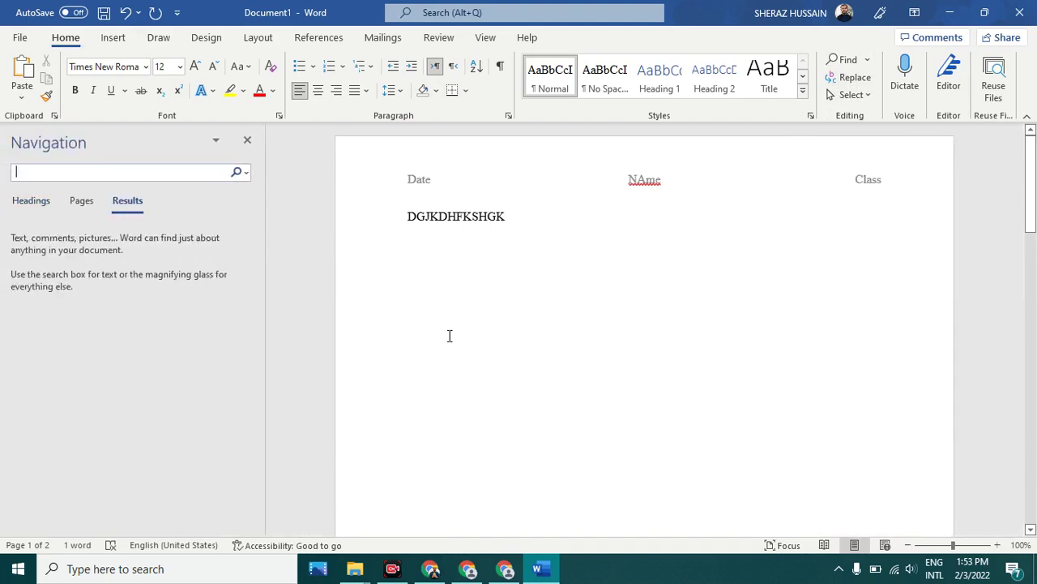
pyautogui.write('F')
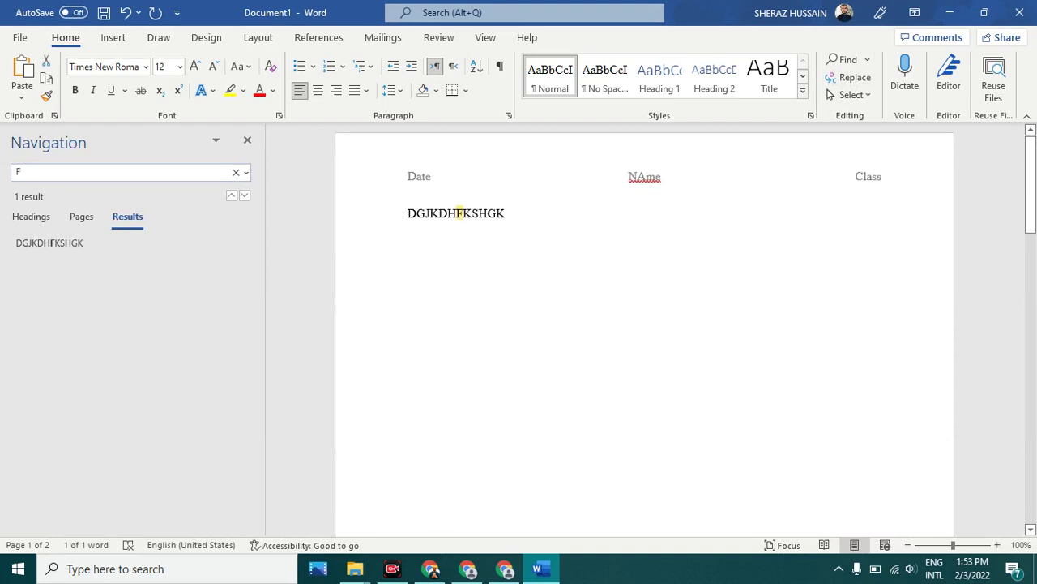
pyautogui.press('BackSpace')
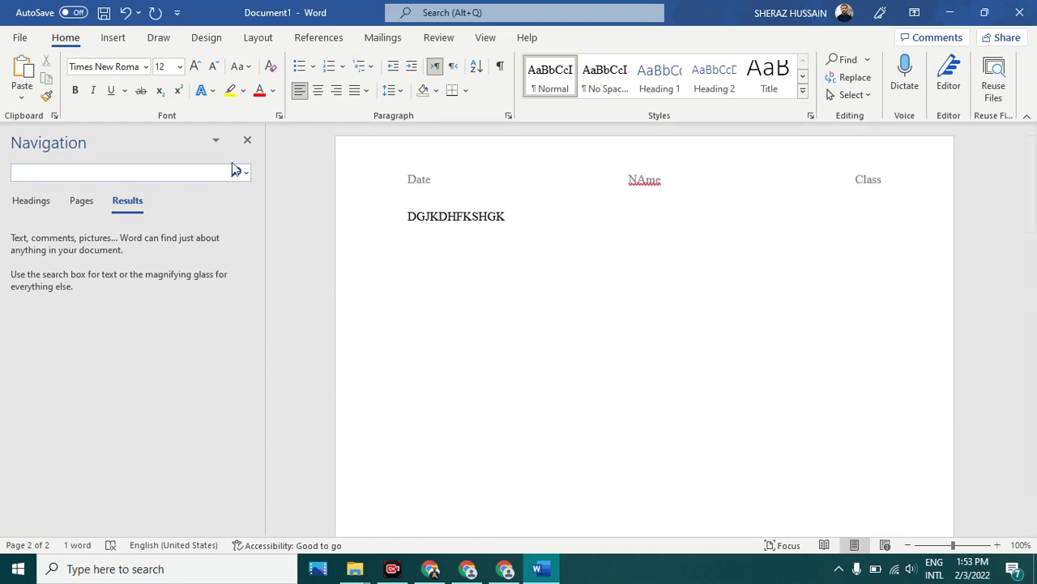
pyautogui.click(248, 141)
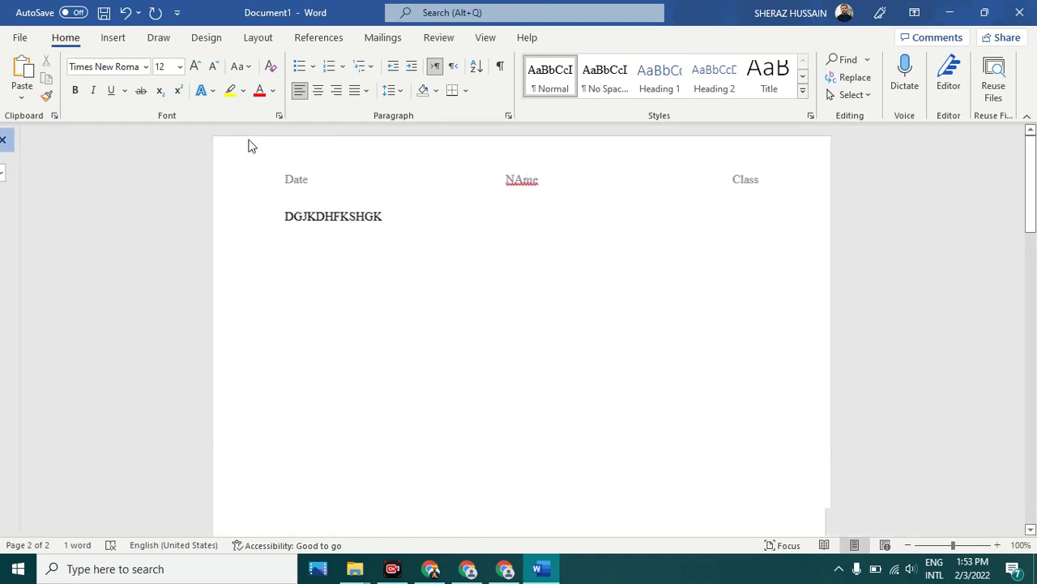
# Replace the letter "F" with "H" in the body text using Find and Replace, and close the dialog
pyautogui.click(851, 77)
pyautogui.click(390, 283)
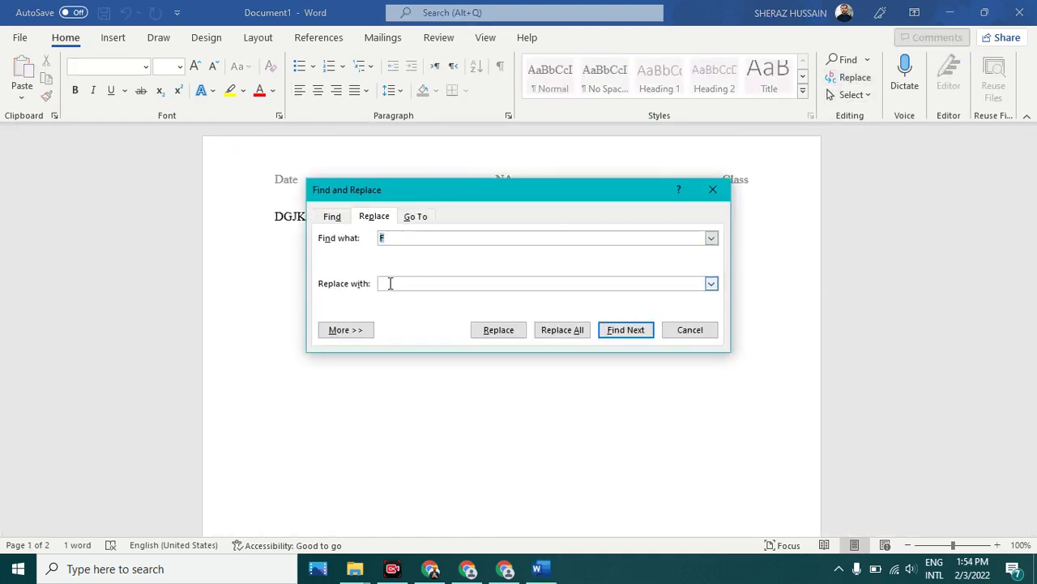
pyautogui.write('H')
pyautogui.click(517, 329)
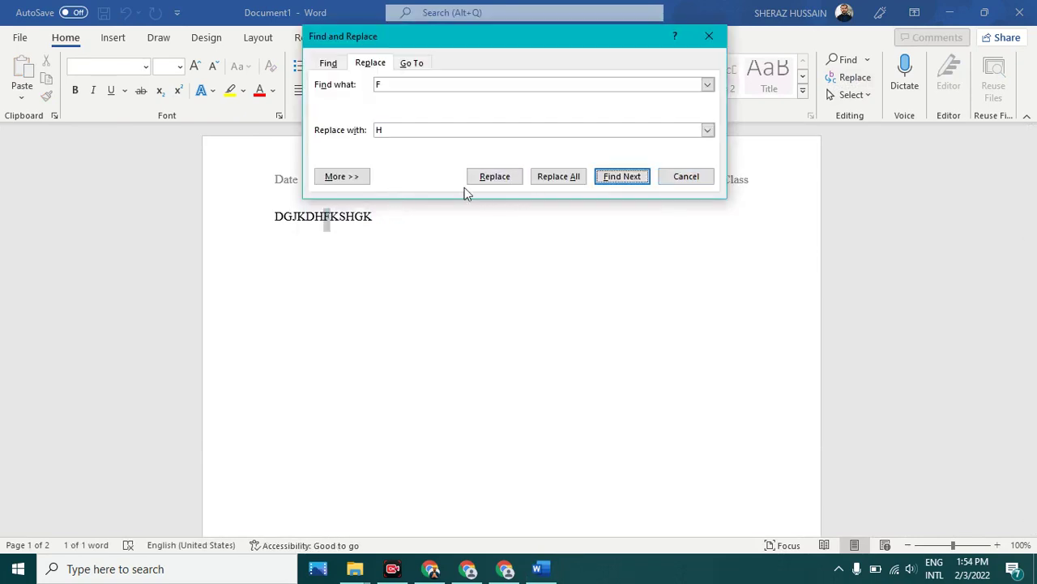
pyautogui.click(507, 178)
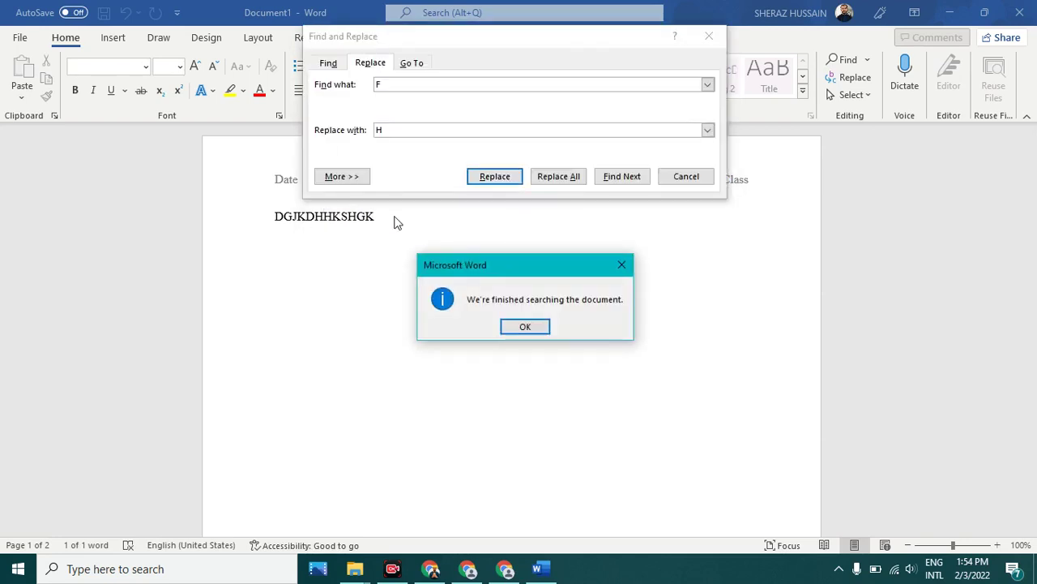
pyautogui.click(539, 329)
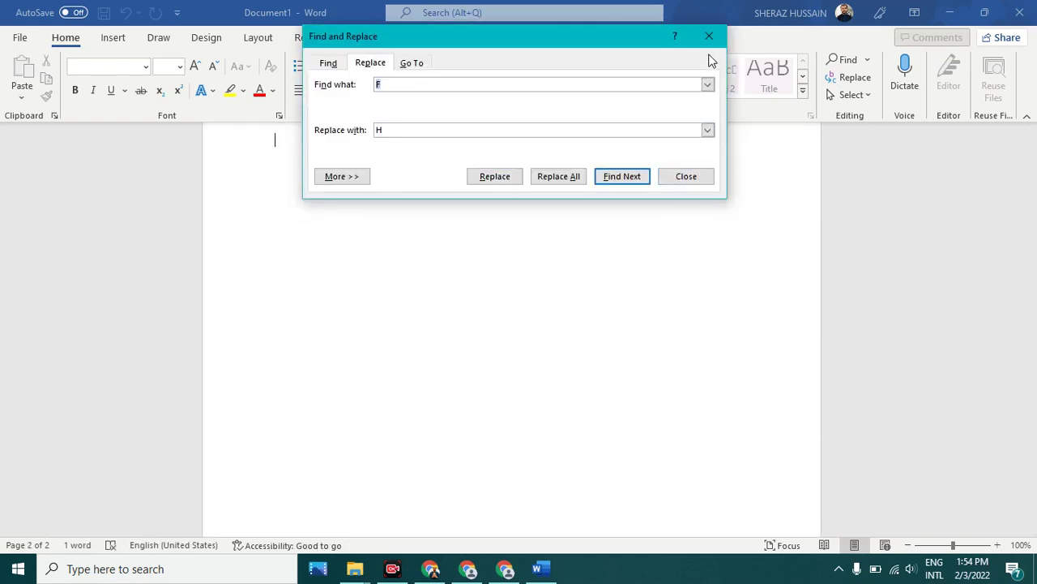
pyautogui.click(710, 37)
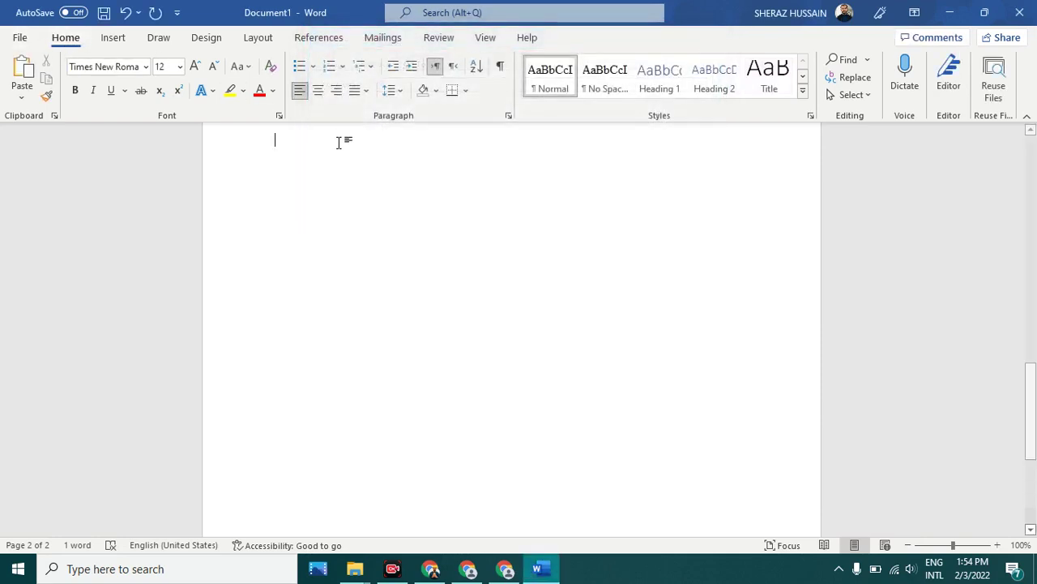
pyautogui.scroll(10, 338, 144)
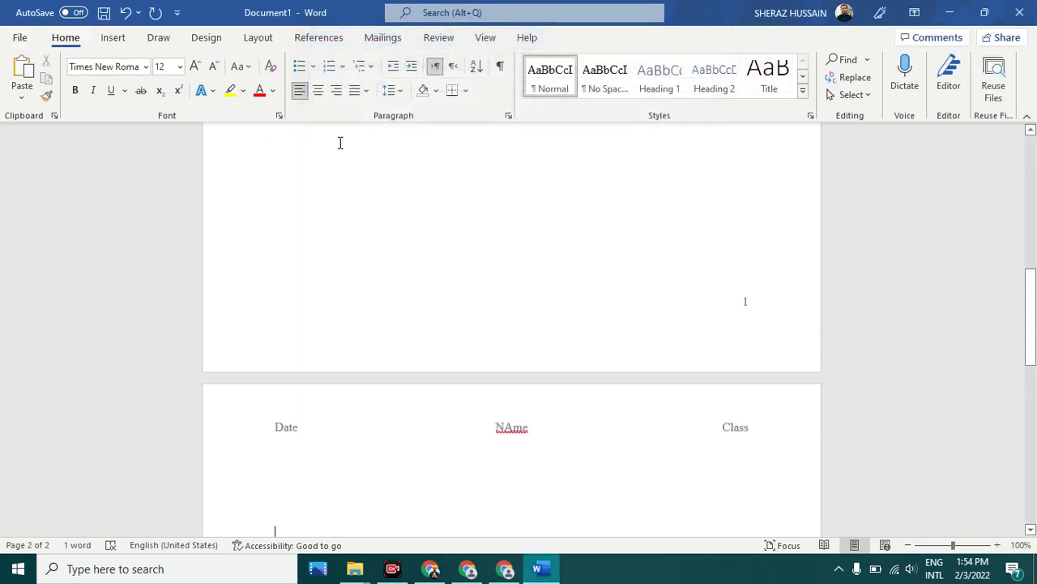
# Try right and left alignment on the body text line under the header, then centre it and return to the empty line below
pyautogui.moveTo(276, 212); pyautogui.dragTo(405, 227)
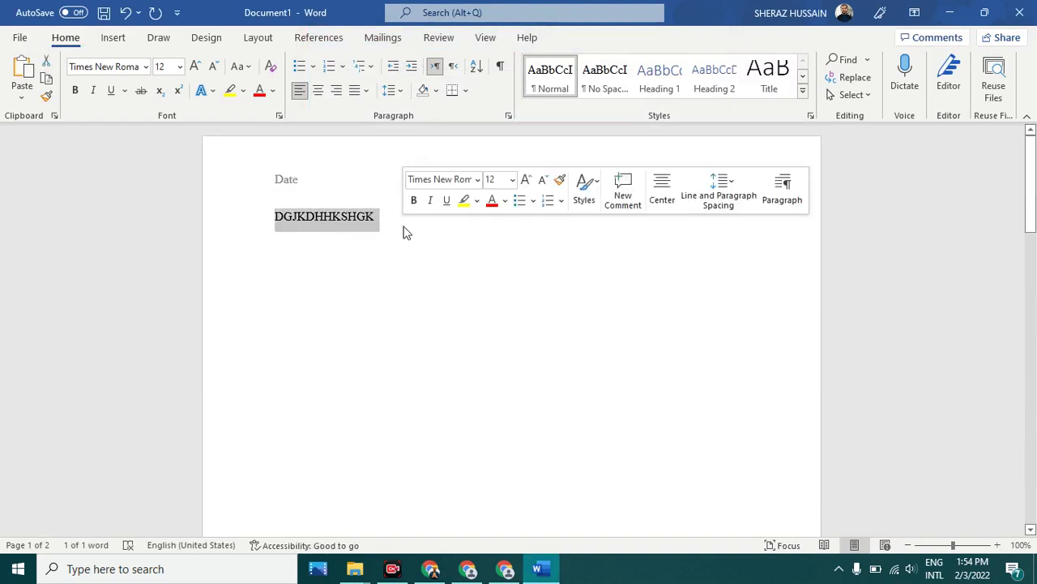
pyautogui.click(336, 91)
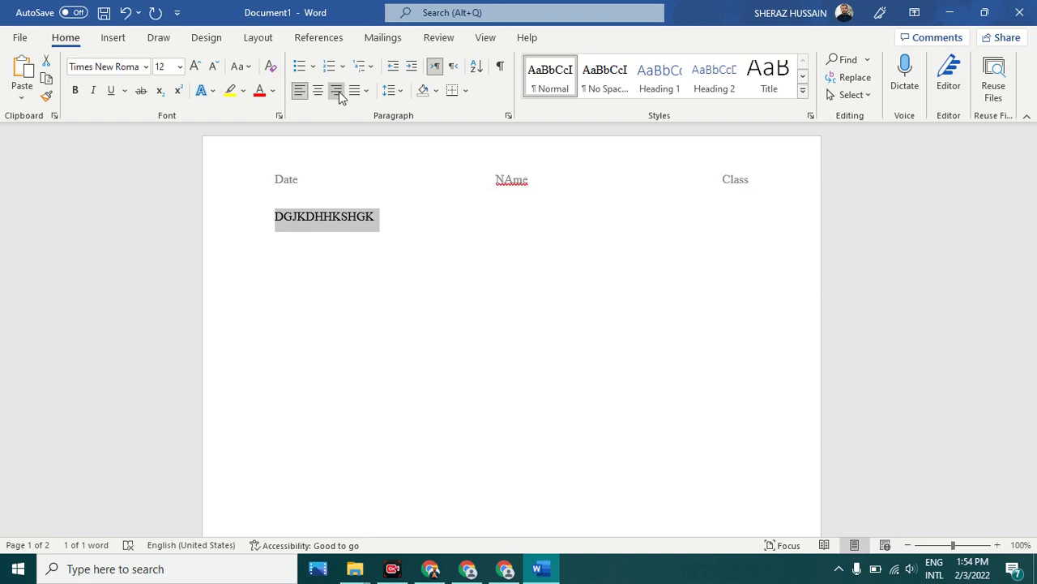
pyautogui.click(299, 91)
pyautogui.click(318, 91)
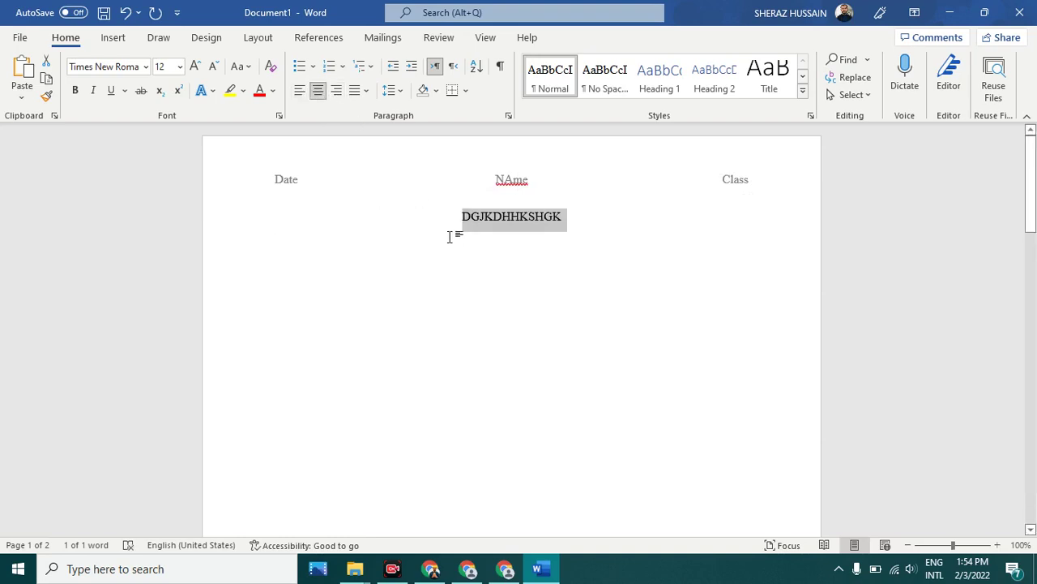
pyautogui.click(593, 256)
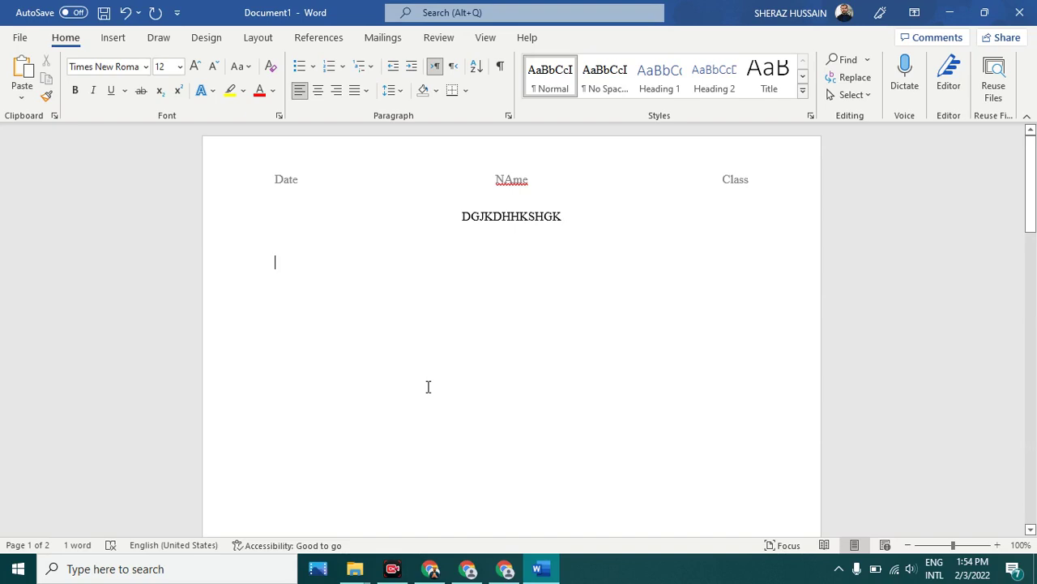
# Open Google Chrome with the Person 12 profile and maximize its window
pyautogui.click(201, 576)
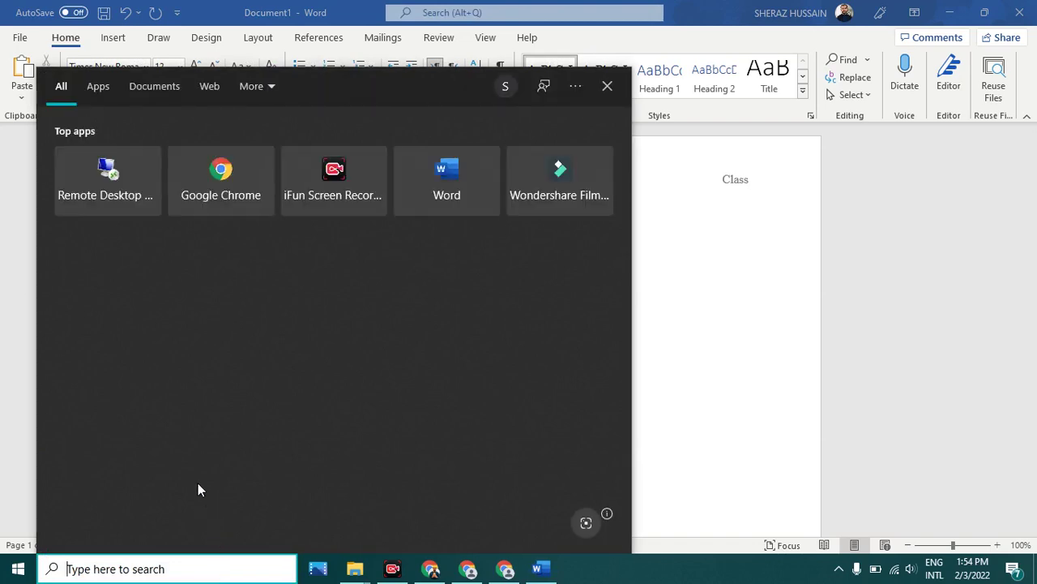
pyautogui.click(222, 198)
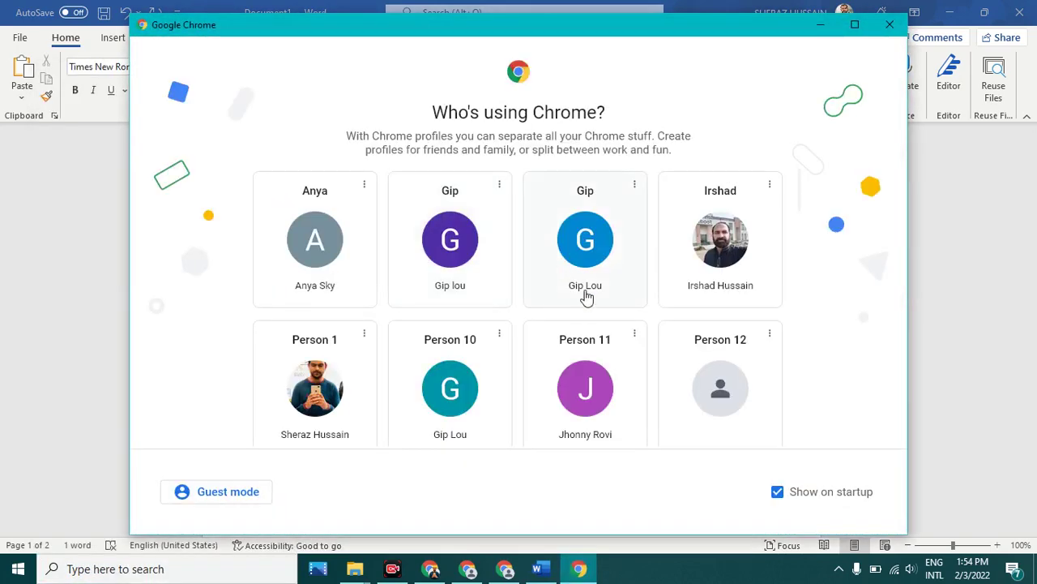
pyautogui.click(721, 392)
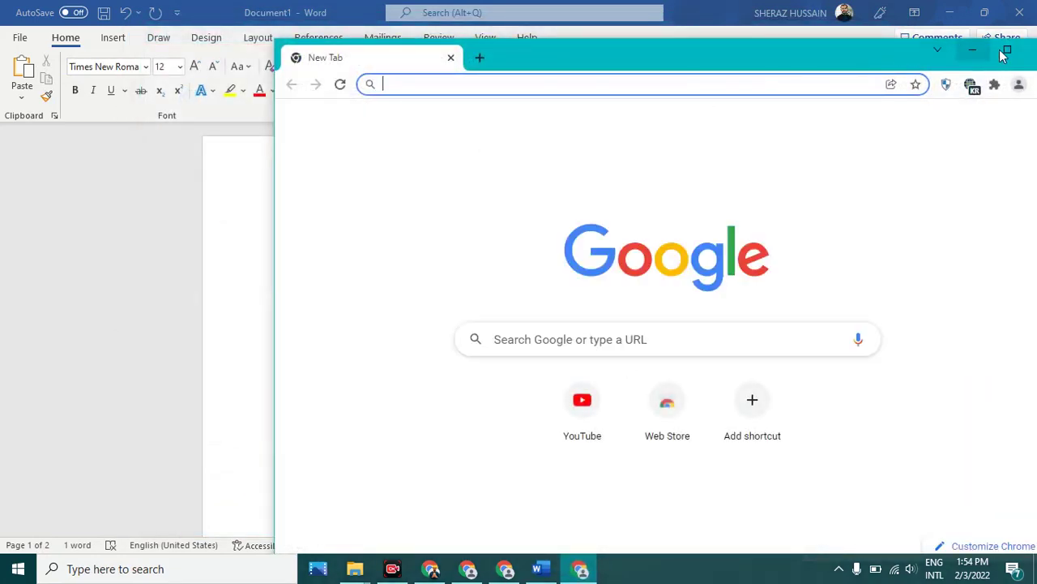
pyautogui.click(1007, 54)
# Search Google for "Electric Cars importance"
pyautogui.click(413, 296)
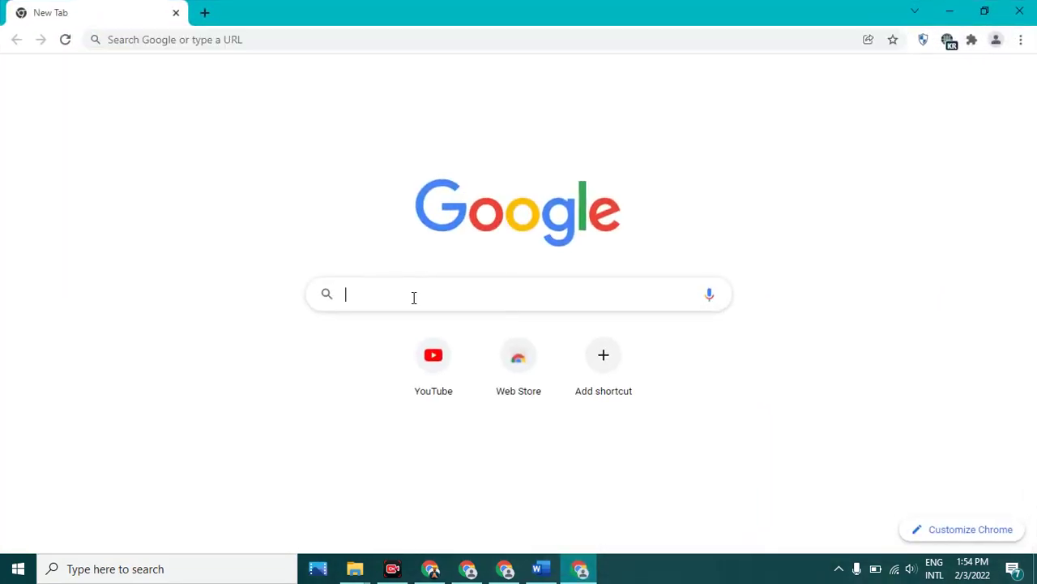
pyautogui.write('Ele')
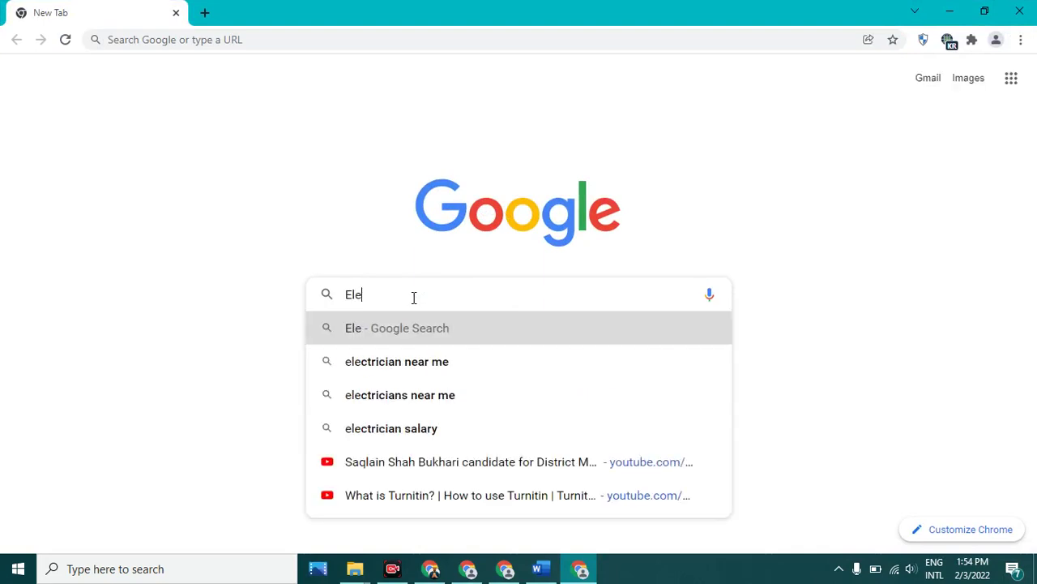
pyautogui.write('ctric Cra')
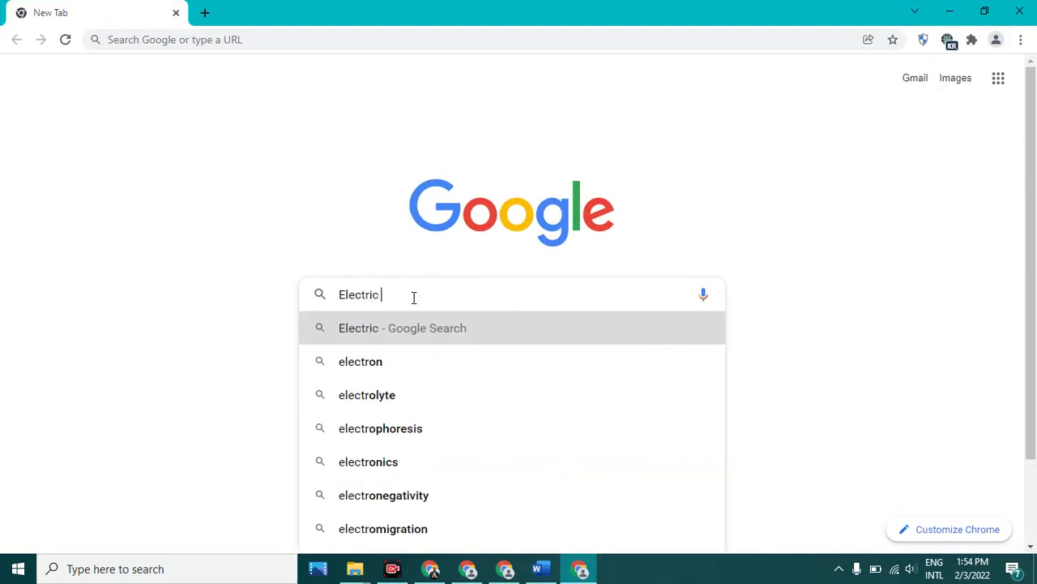
pyautogui.press('BackSpace')
pyautogui.press('BackSpace')
pyautogui.write('a')
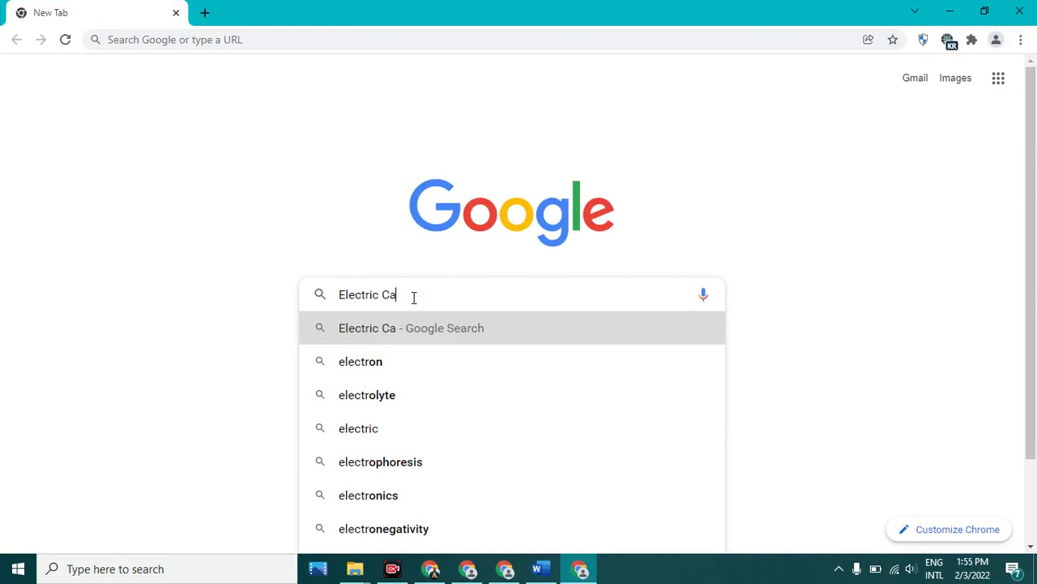
pyautogui.write('rs importance')
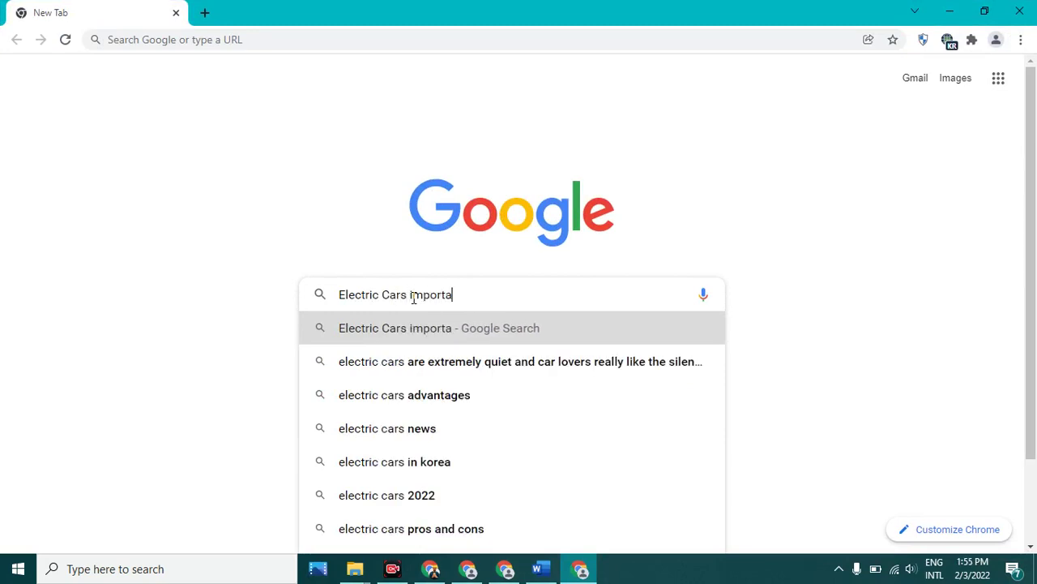
pyautogui.press('Return')
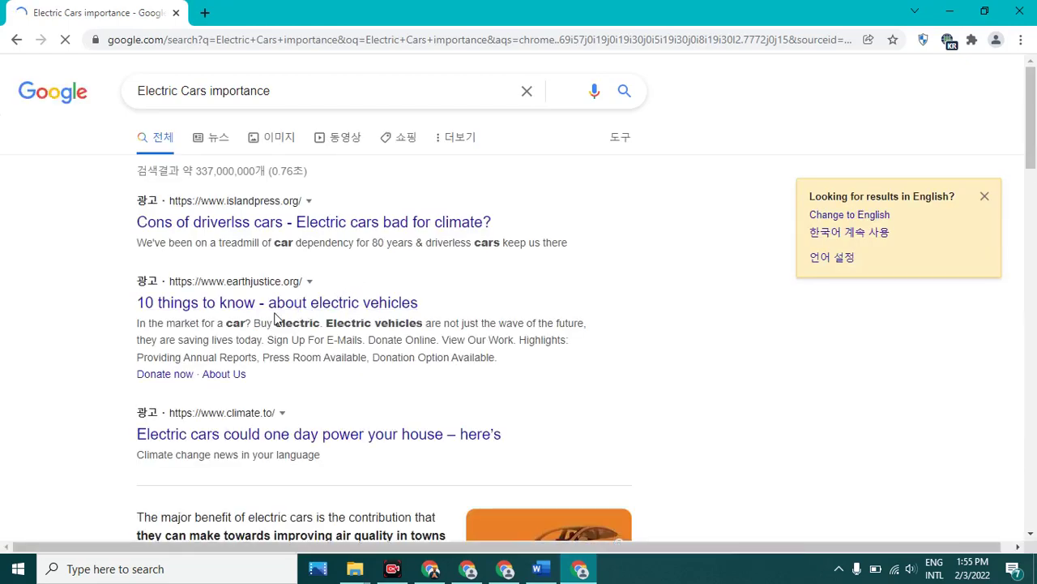
# Copy the featured snippet paragraph about the major benefit of electric cars from the search results
pyautogui.click(314, 308)
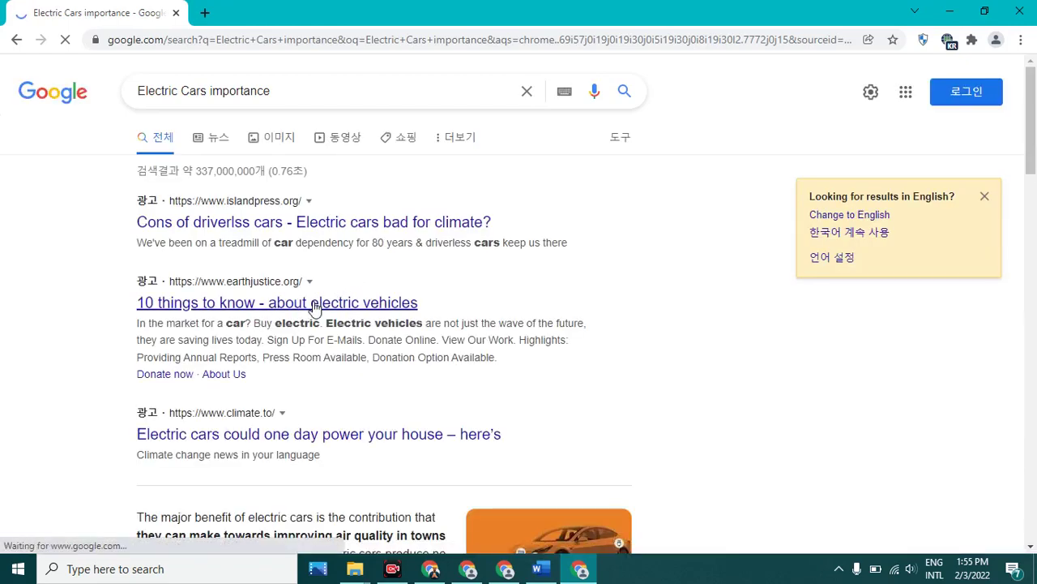
pyautogui.scroll(-3, 162, 312)
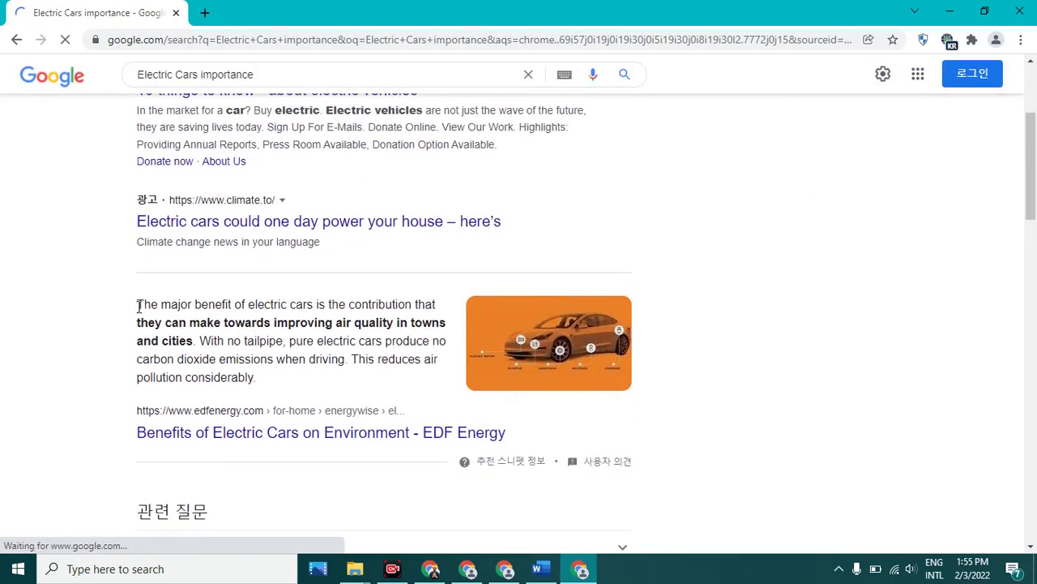
pyautogui.moveTo(138, 305); pyautogui.dragTo(281, 379)
pyautogui.hotkey('ctrl', 'c')
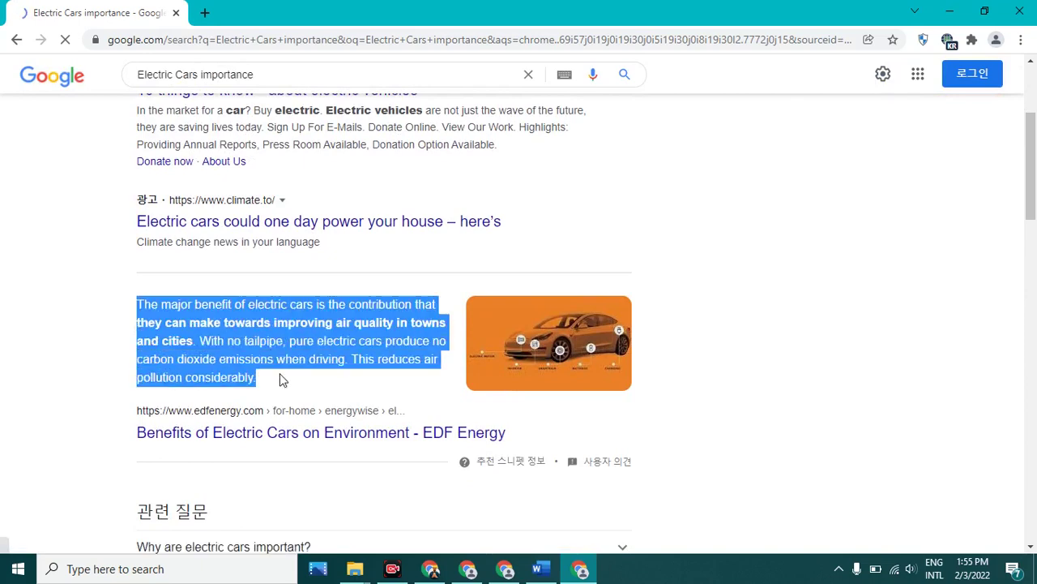
# Switch back to Word and paste the copied paragraph with its source formatting below the centred line
pyautogui.moveTo(541, 567)
pyautogui.click(535, 500)
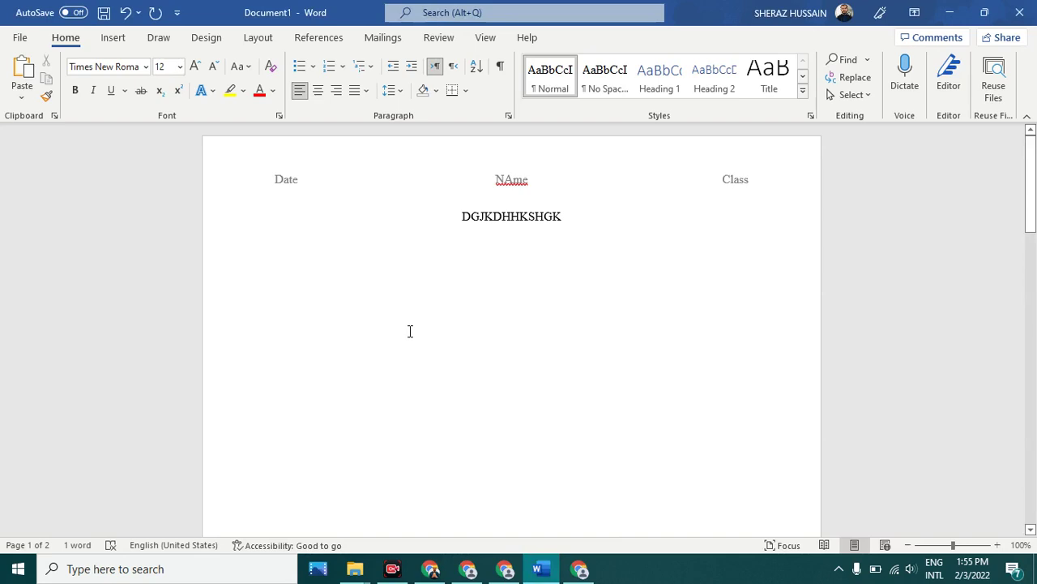
pyautogui.click(282, 261)
pyautogui.rightClick(282, 261)
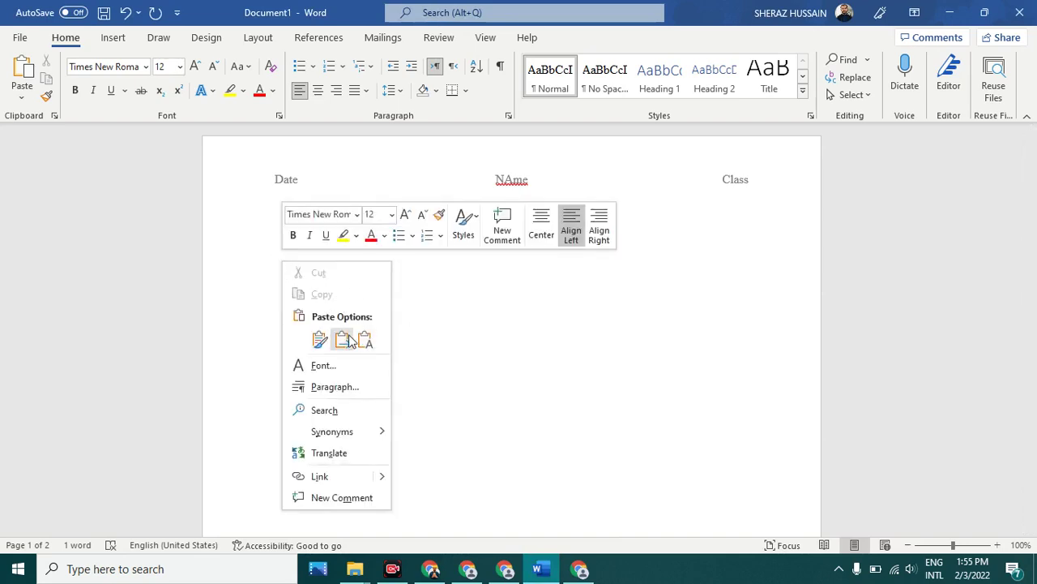
pyautogui.click(272, 304)
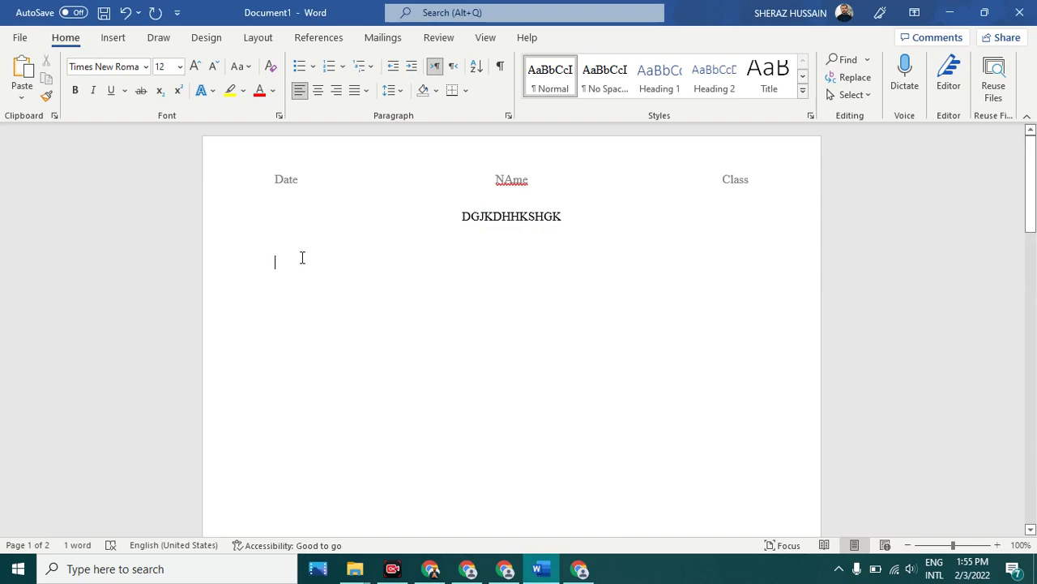
pyautogui.hotkey('ctrl', 'v')
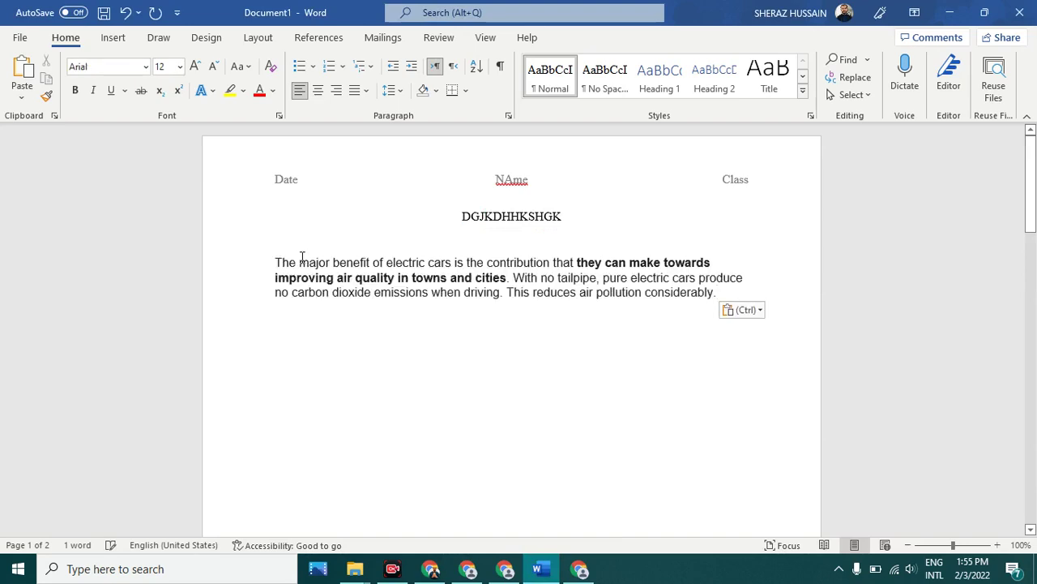
# Start a new paragraph below the pasted text and paste the copied text again, keeping text only
pyautogui.press('Return')
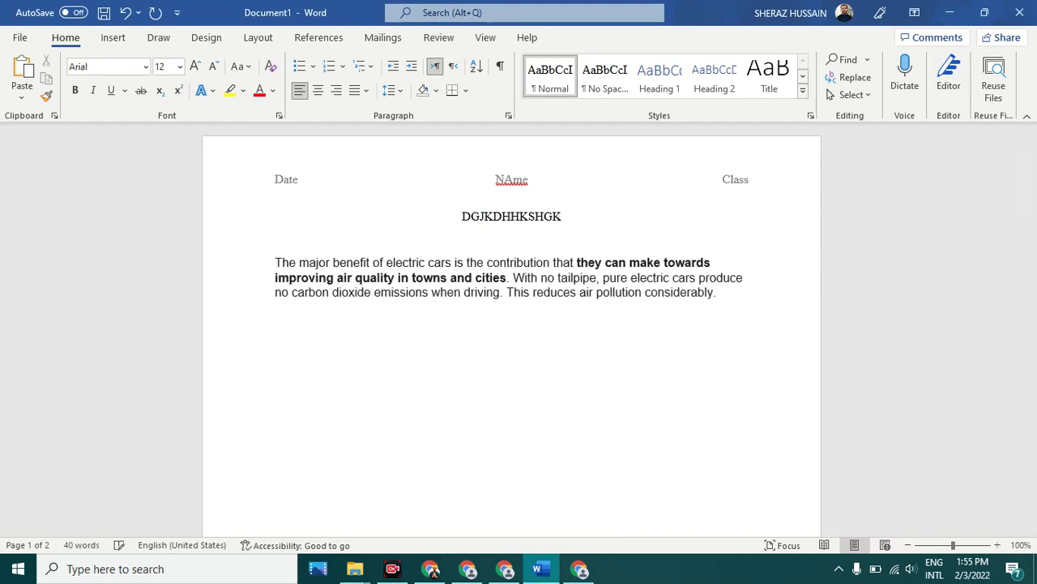
pyautogui.rightClick(286, 320)
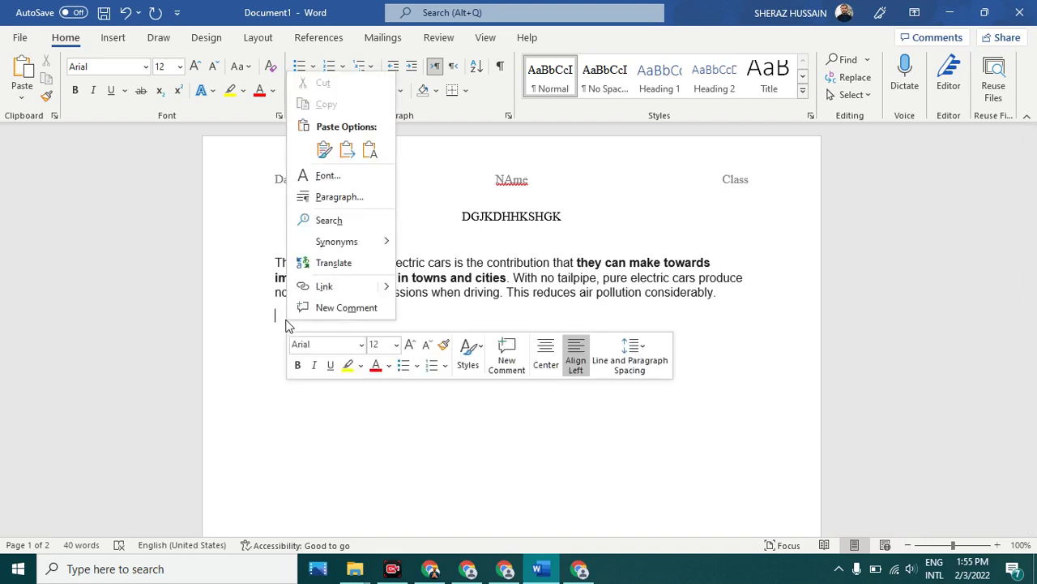
pyautogui.click(369, 154)
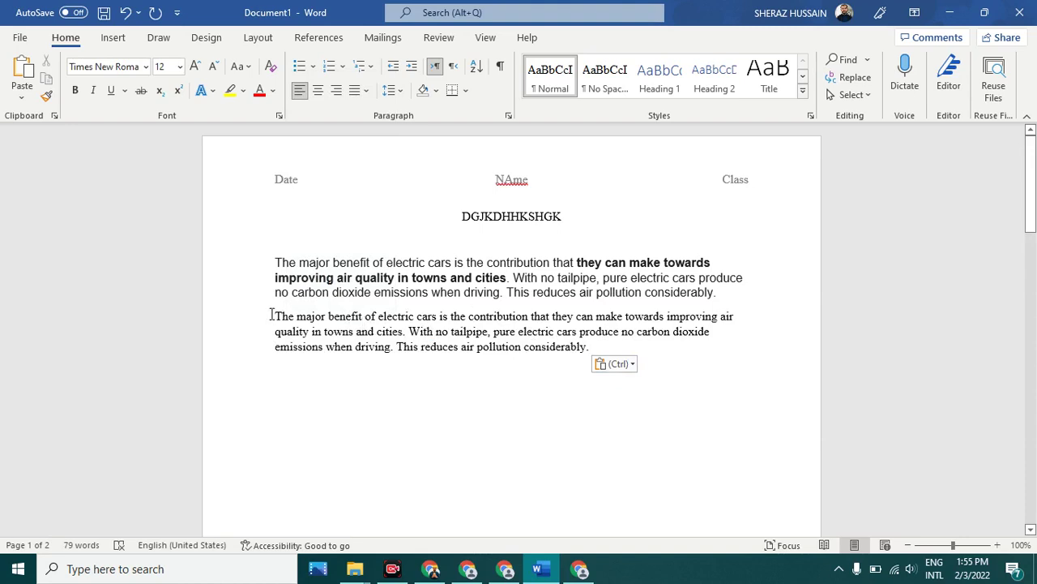
# Justify the second, text-only electric cars paragraph with the standard Justify option
pyautogui.moveTo(272, 314)
pyautogui.mouseDown()
pyautogui.moveTo(598, 354)
pyautogui.moveTo(336, 292)
pyautogui.moveTo(276, 319)
pyautogui.mouseUp()
pyautogui.click(599, 350)
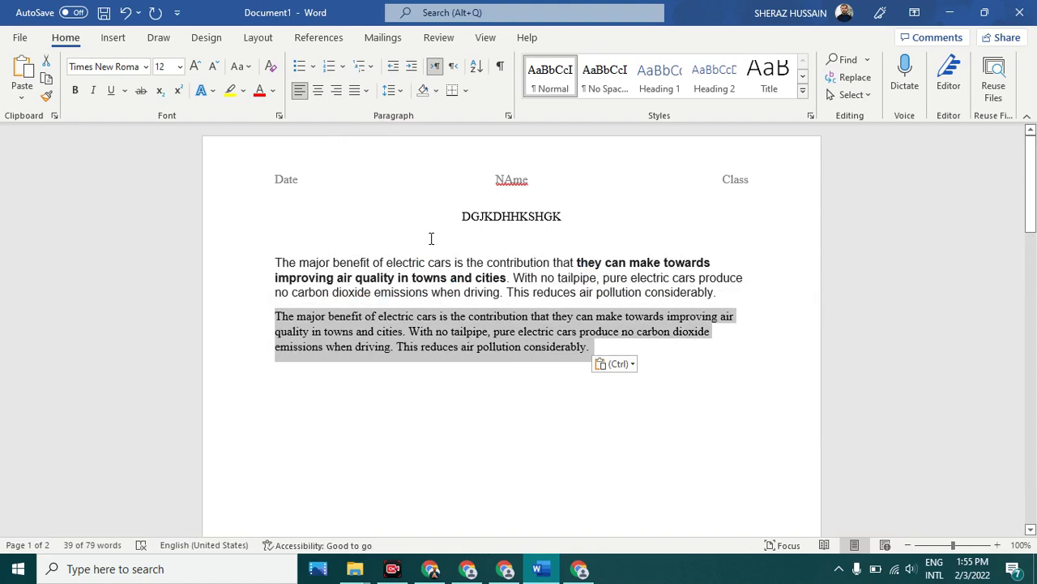
pyautogui.click(366, 90)
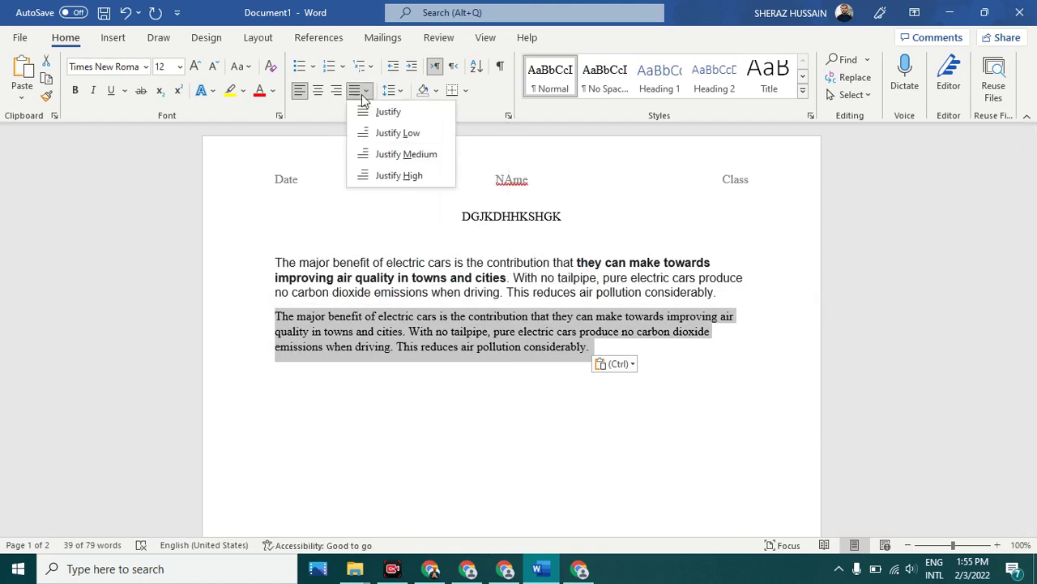
pyautogui.click(378, 111)
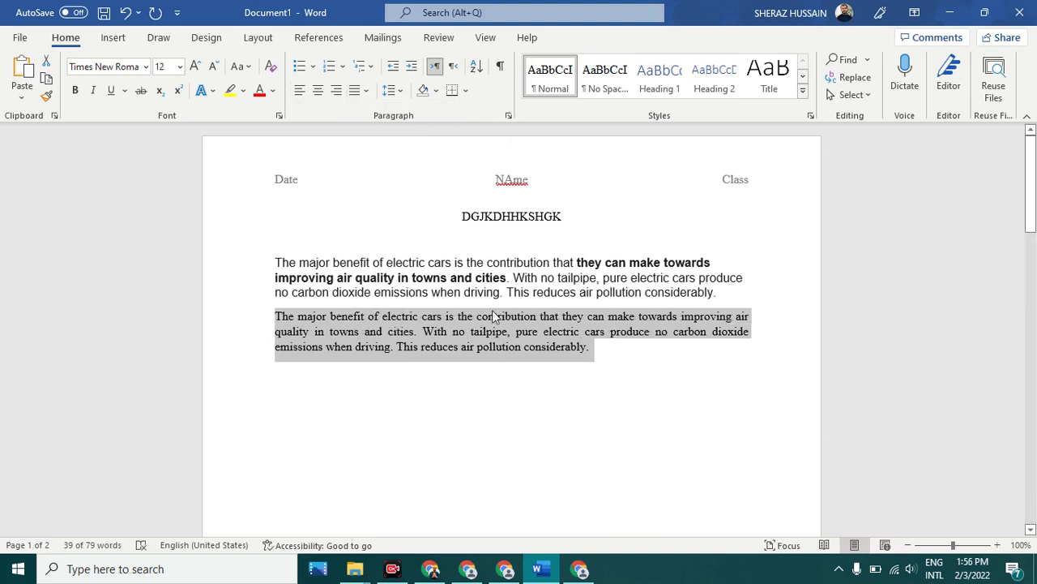